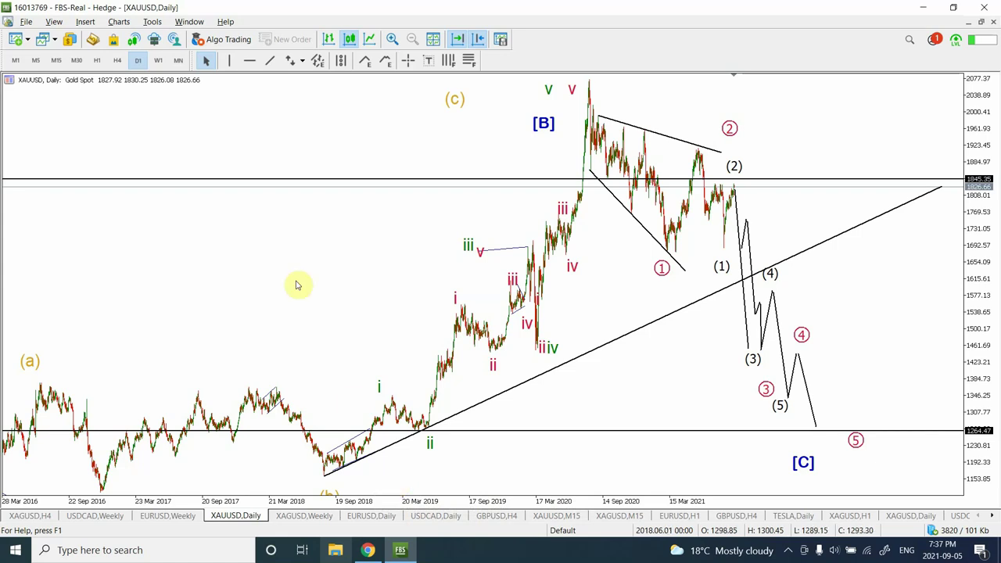
Step: Shift the lower end of the steep falling wave (3) trendline slightly earlier on the gold daily chart
left_click(392, 39)
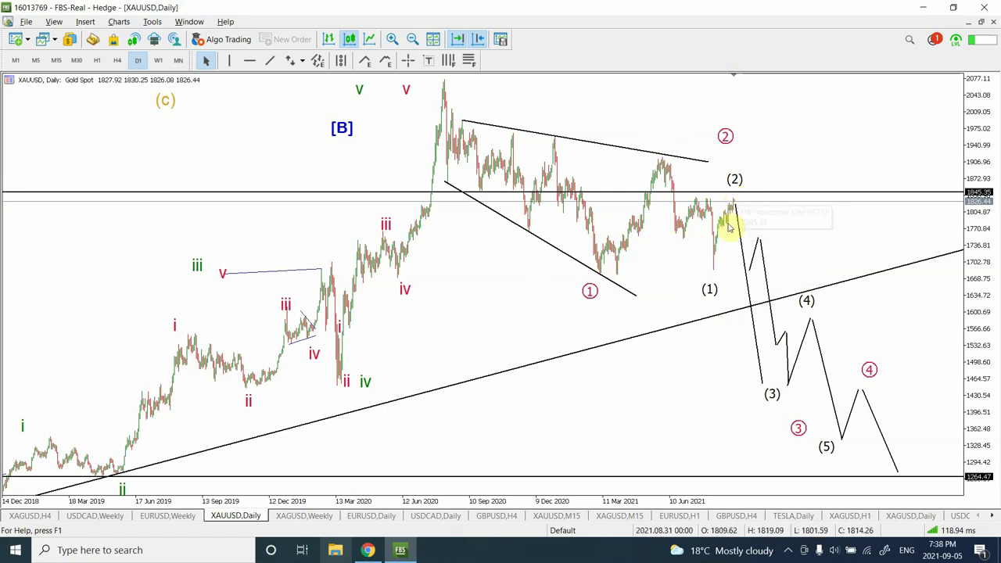
double_click(761, 384)
left_click_drag(760, 384, 758, 385)
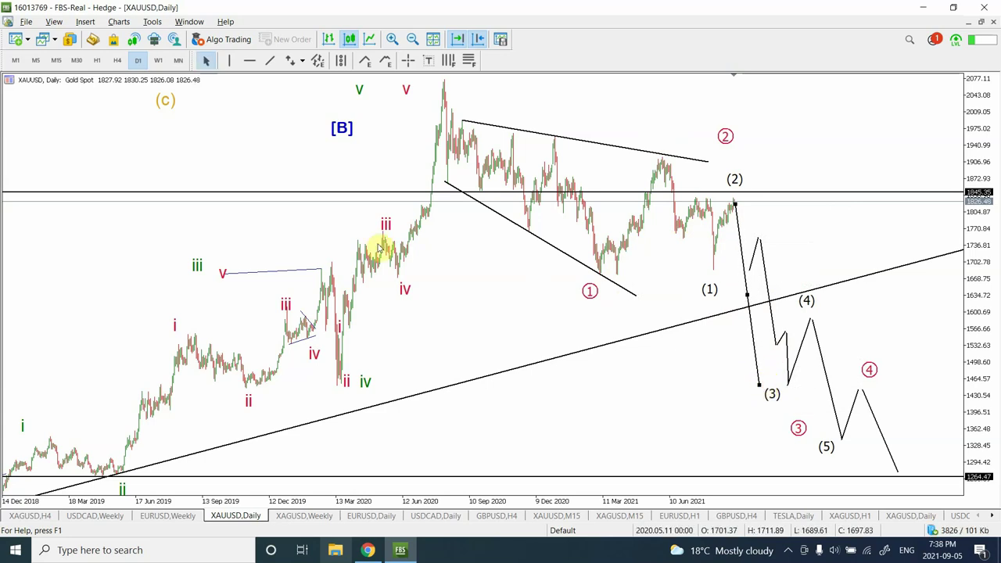
Step: Add a horizontal line at 1448.61 along the lows of the red waves ii on the gold daily chart
left_click(249, 61)
left_click(268, 349)
left_click_drag(269, 362, 297, 385)
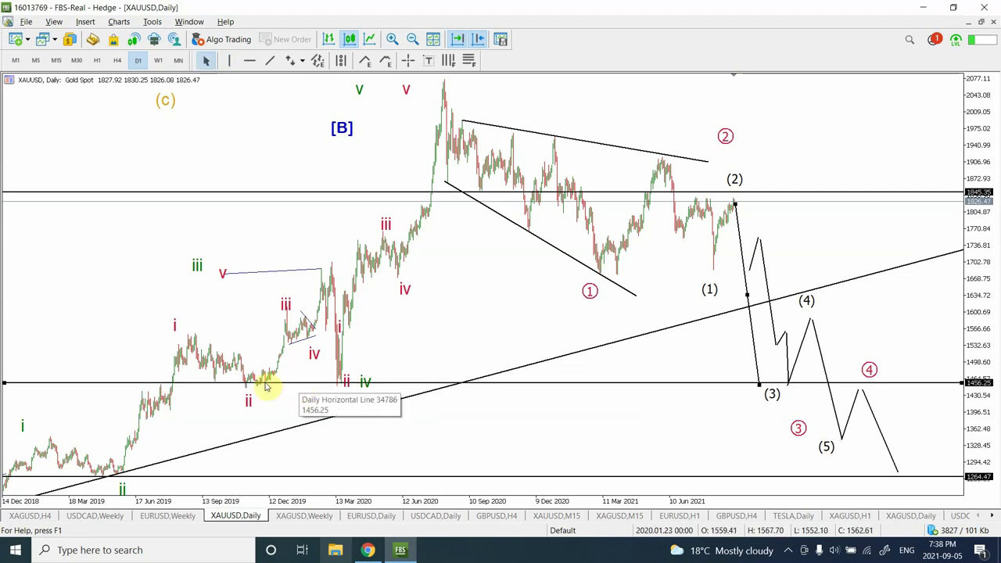
left_click_drag(7, 388, 39, 391)
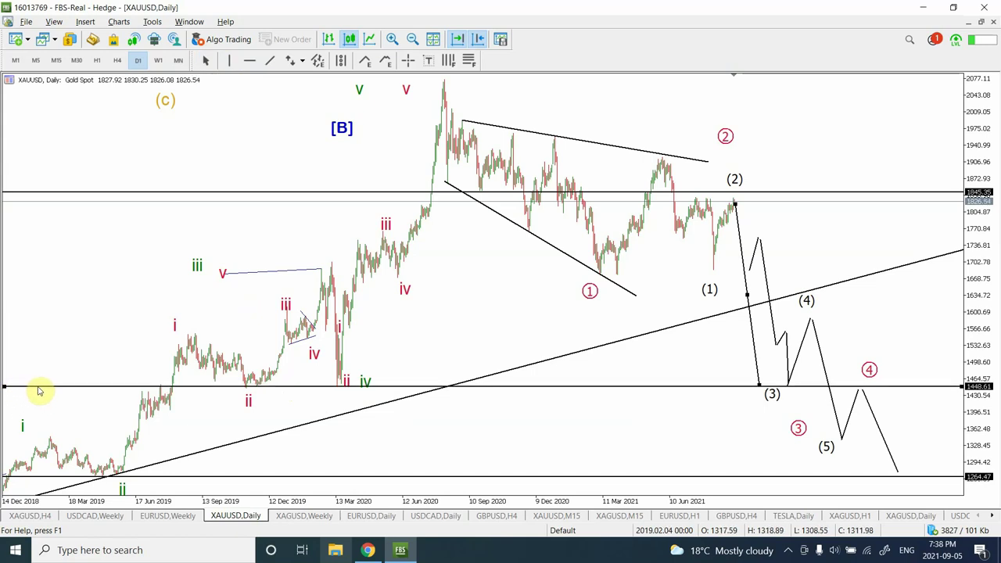
left_click(39, 390)
Step: Steepen the falling wave (3) trendline, ending it near the 1448.61 line and starting it at the latest high
left_click(757, 383)
left_click_drag(757, 383, 752, 384)
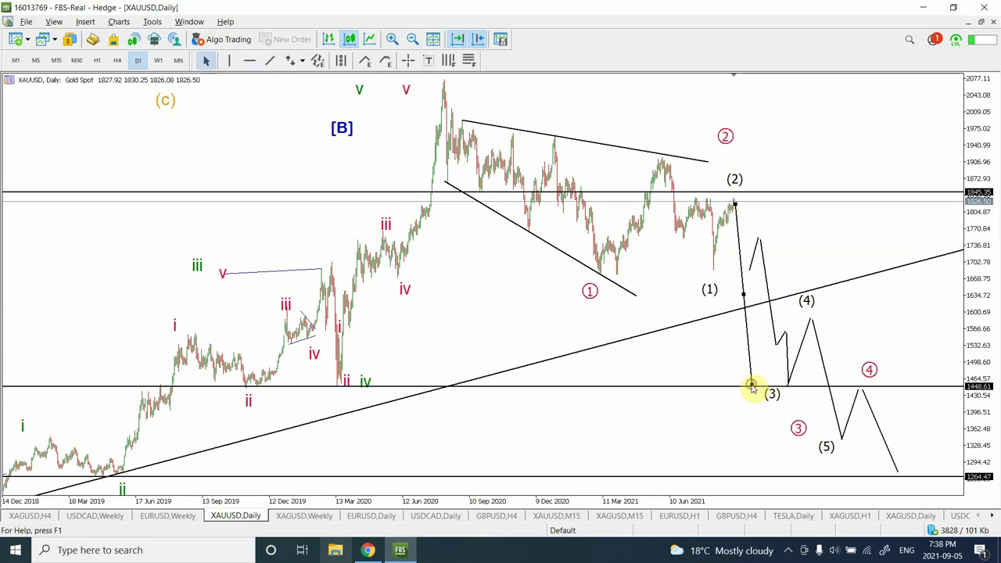
left_click_drag(734, 205, 736, 202)
left_click(736, 203)
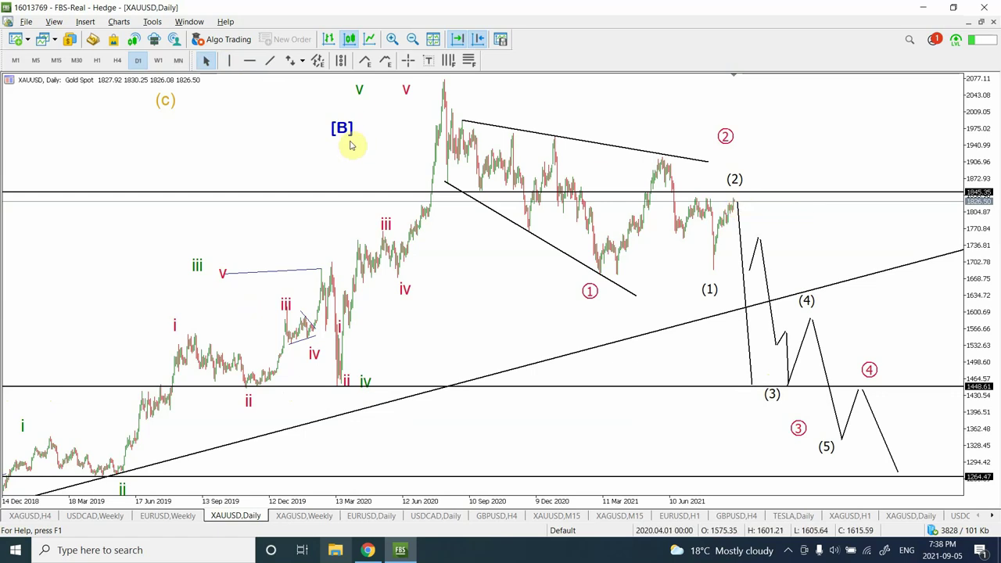
Step: Show gold on the H4 timeframe and lower the 1845.35 horizontal line to 1834.17 at the recent highs
left_click(121, 62)
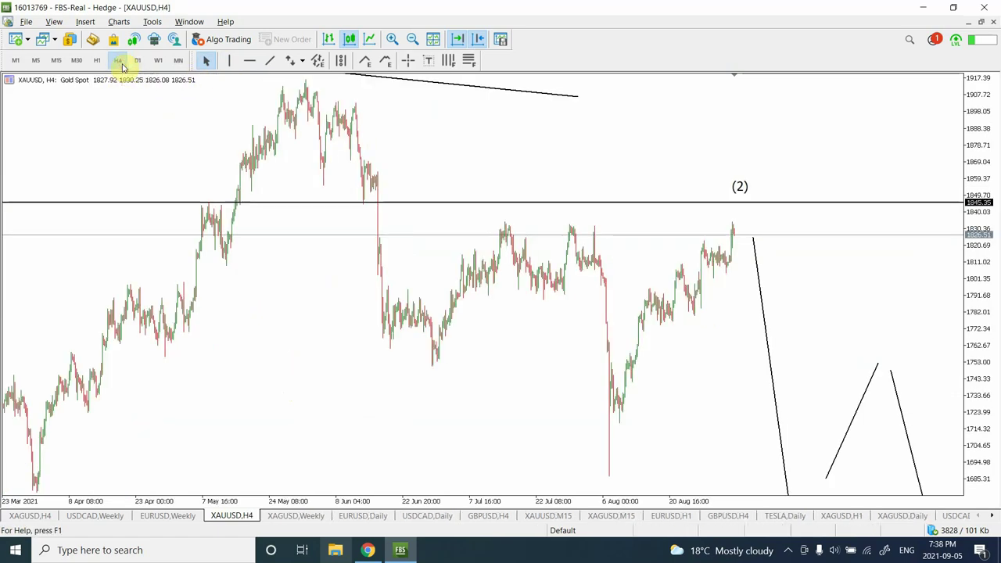
double_click(545, 203)
left_click_drag(542, 202, 549, 227)
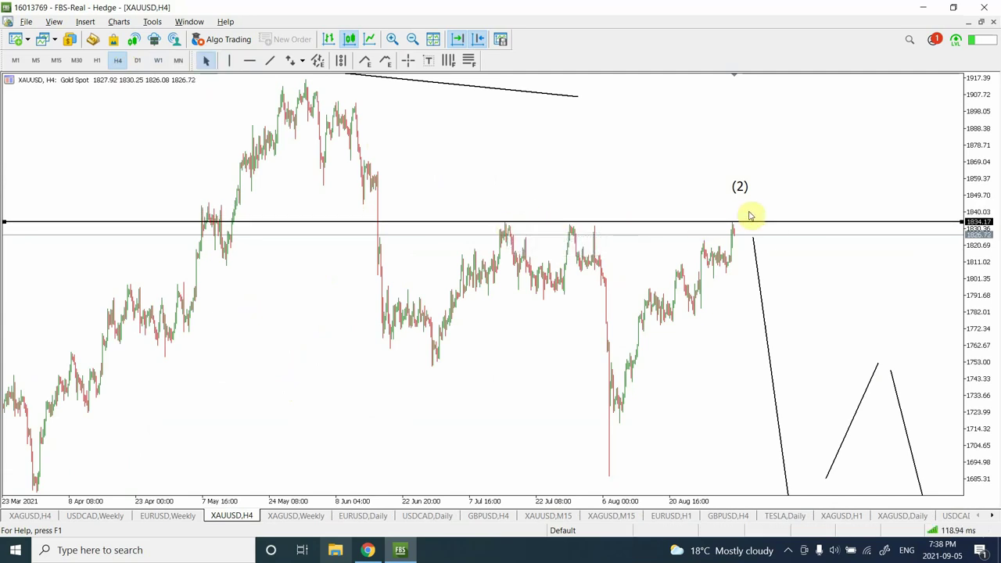
left_click(816, 224)
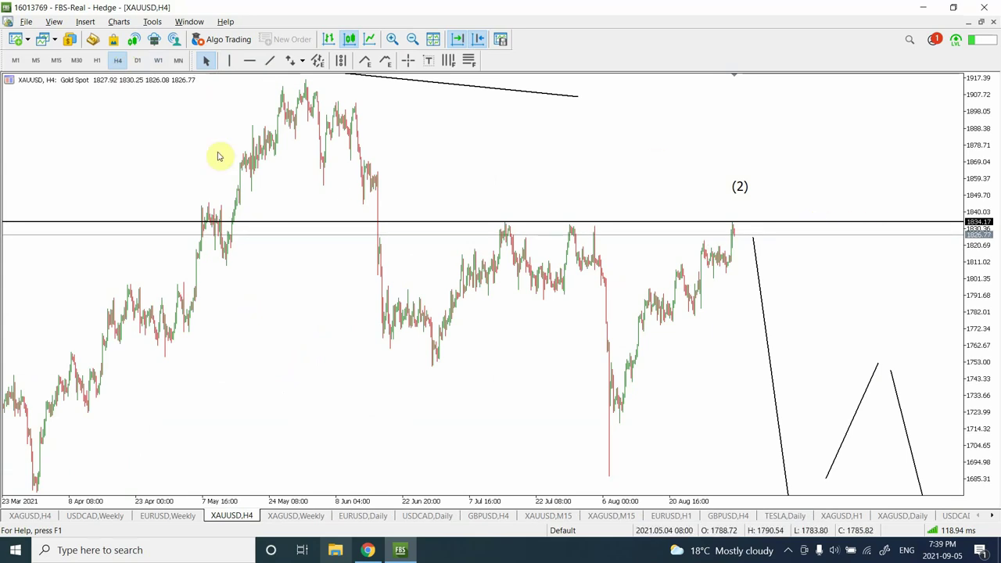
Step: Add a second horizontal line at 1845.35 above the recent highs on the gold H4 chart
left_click(249, 61)
left_click(453, 200)
left_click_drag(454, 203, 455, 203)
left_click(456, 204)
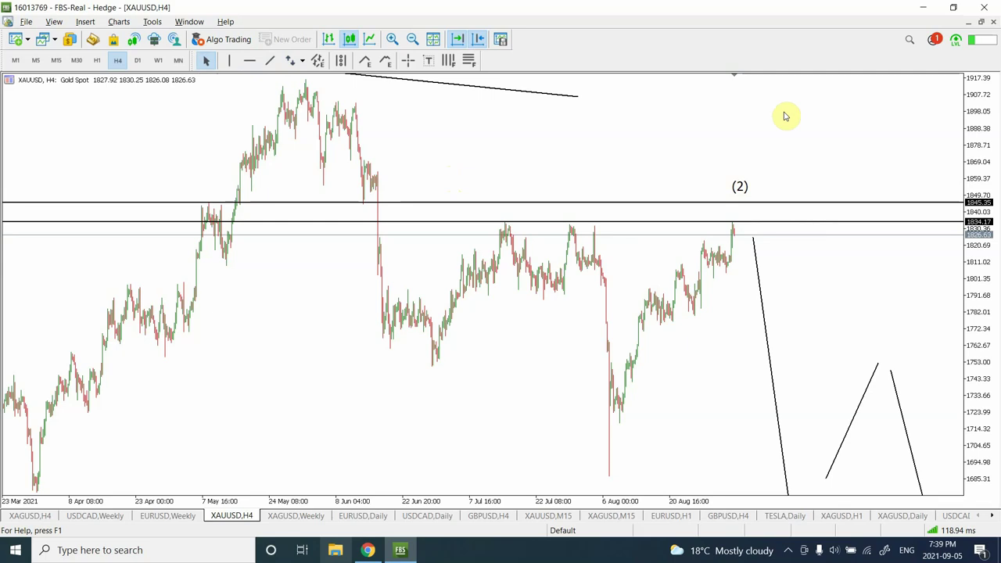
Step: Return gold to the daily timeframe and delete the short zigzag lines beside the wave (3) projection
left_click(411, 40)
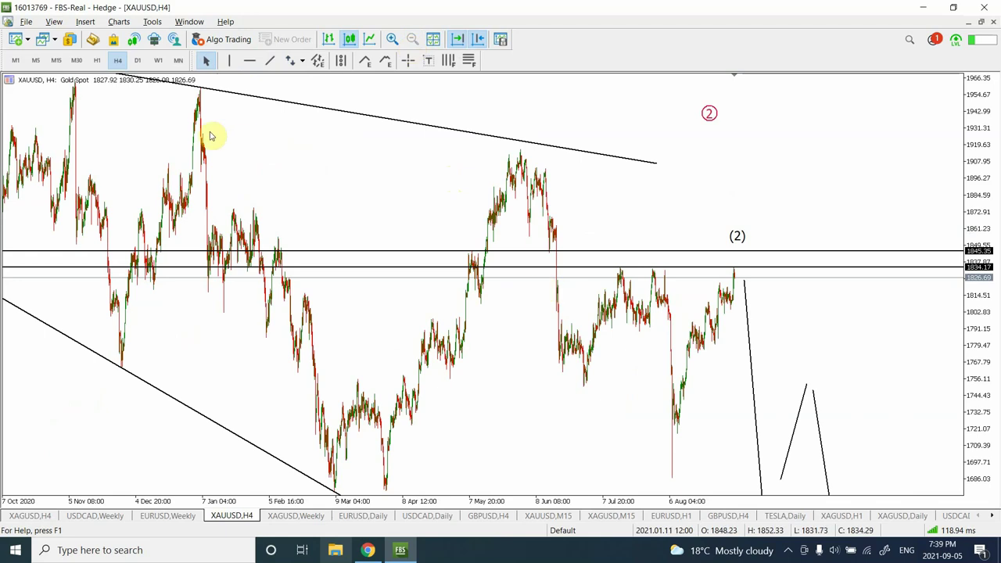
left_click(137, 61)
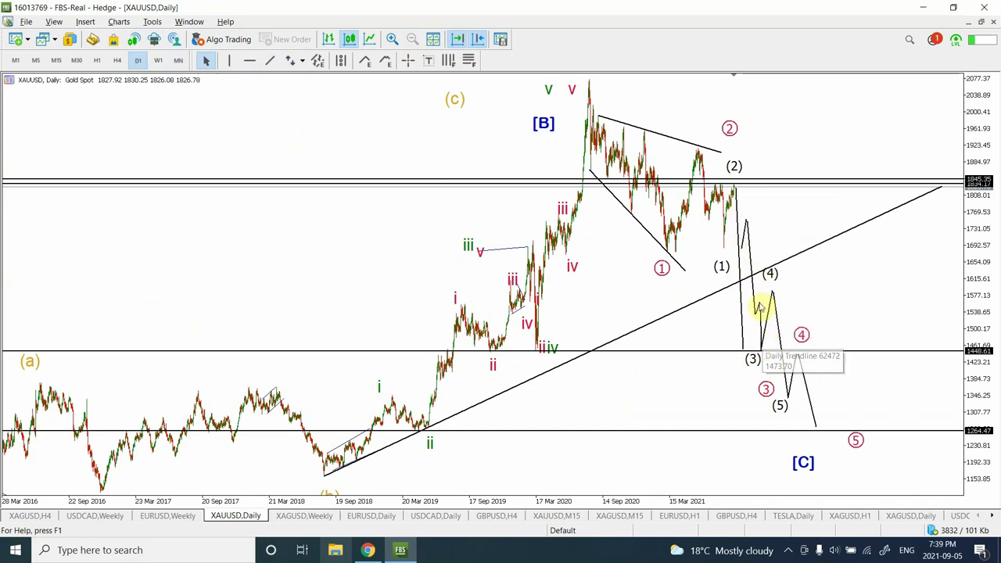
double_click(749, 248)
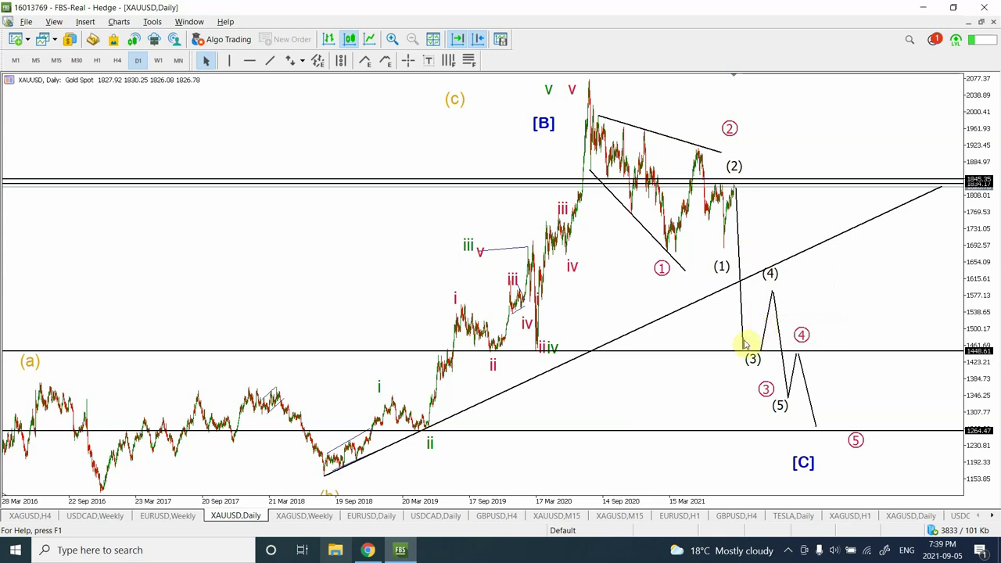
Step: Move the rising wave (4) trendline to start at the wave (3) low and join the falling wave (5) line to its peak
double_click(765, 333)
left_click_drag(767, 332, 764, 301)
left_click(775, 309)
left_click(764, 300)
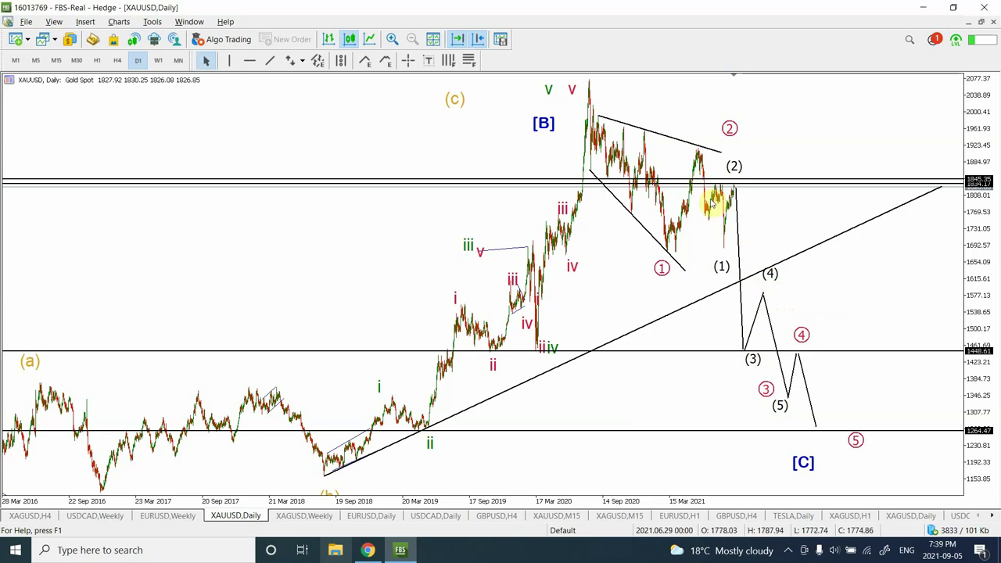
Step: Reposition wave label (1) beneath the earlier low and label (3) beside the end of the steep falling line
left_click(721, 268)
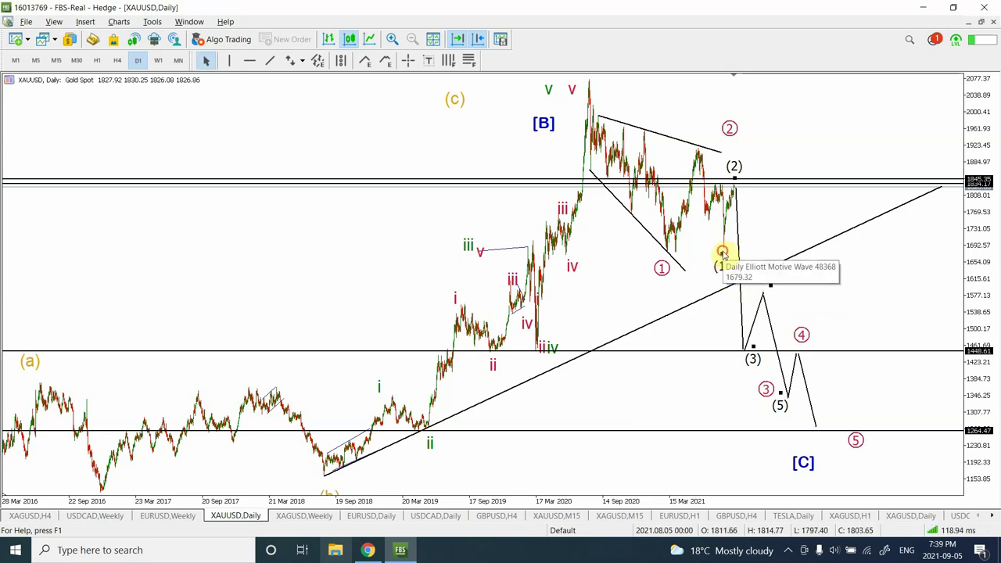
left_click_drag(723, 258, 704, 226)
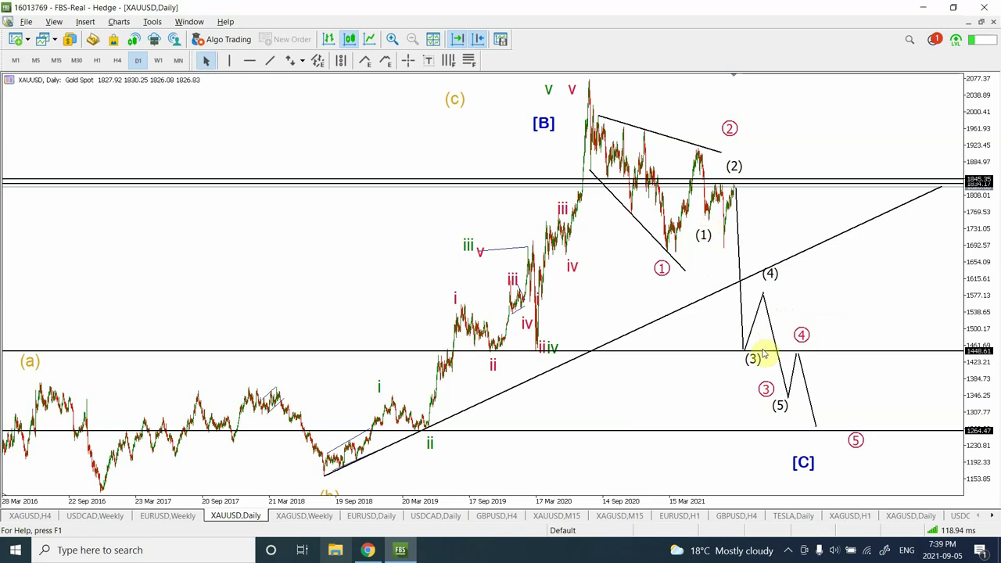
mouse_move(751, 358)
left_mouse_down()
mouse_move(734, 347)
mouse_move(742, 349)
left_mouse_up()
Step: Raise the wave (4) peak to the long rising trendline, bringing label (4) and the falling wave (5) line's start with it
left_click(762, 295)
left_click_drag(763, 295, 764, 271)
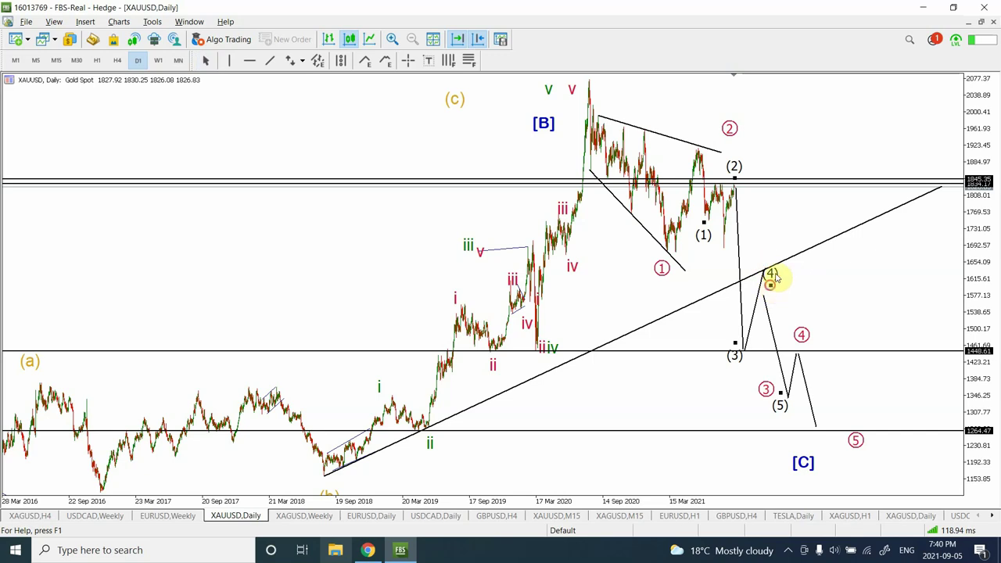
mouse_move(763, 266)
left_mouse_down()
mouse_move(749, 328)
mouse_move(758, 278)
left_mouse_up()
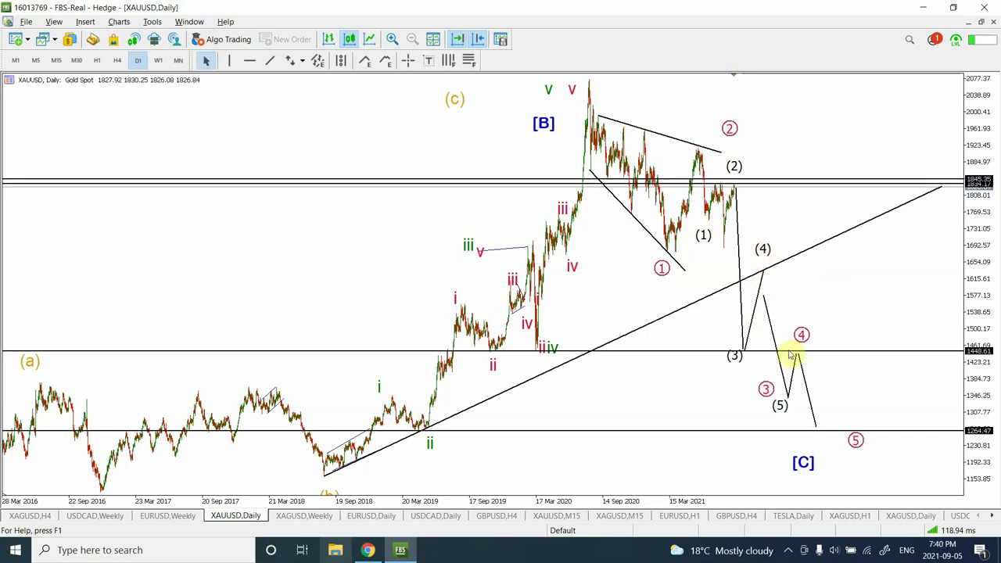
double_click(768, 327)
mouse_move(762, 296)
left_mouse_down()
mouse_move(764, 273)
mouse_move(768, 286)
left_mouse_up()
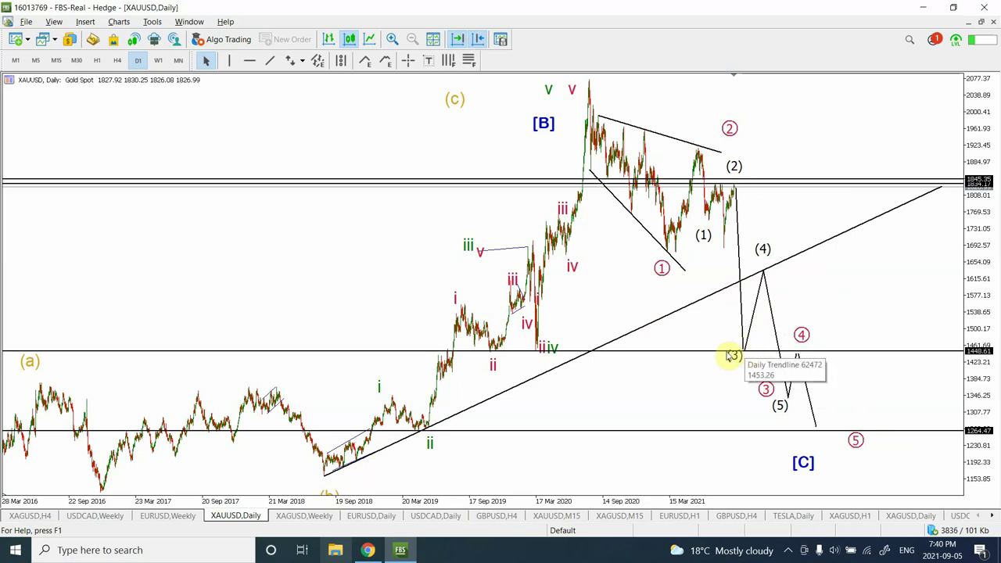
Step: Open the XAGUSD weekly chart and delete its green price target text
left_click(321, 517)
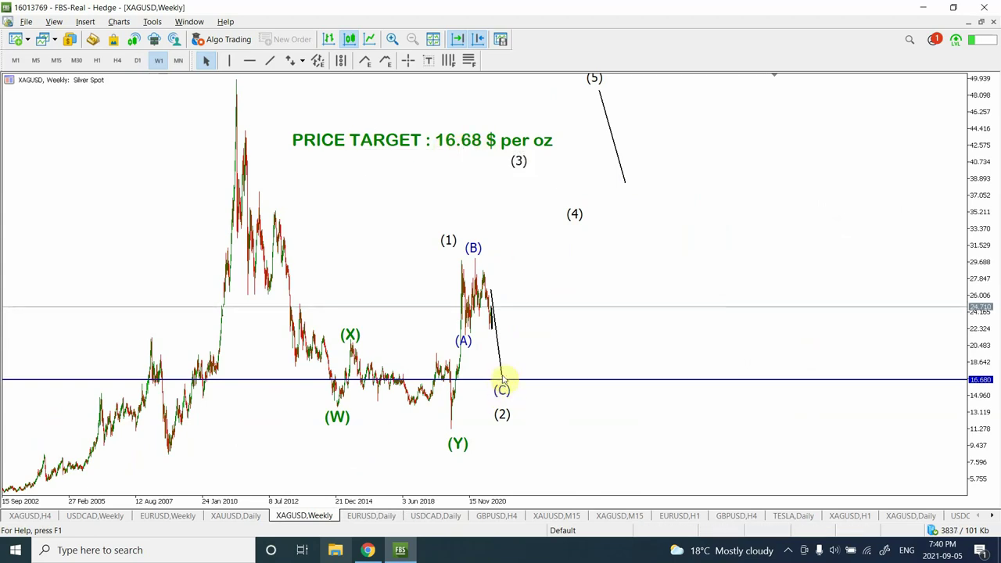
double_click(445, 149)
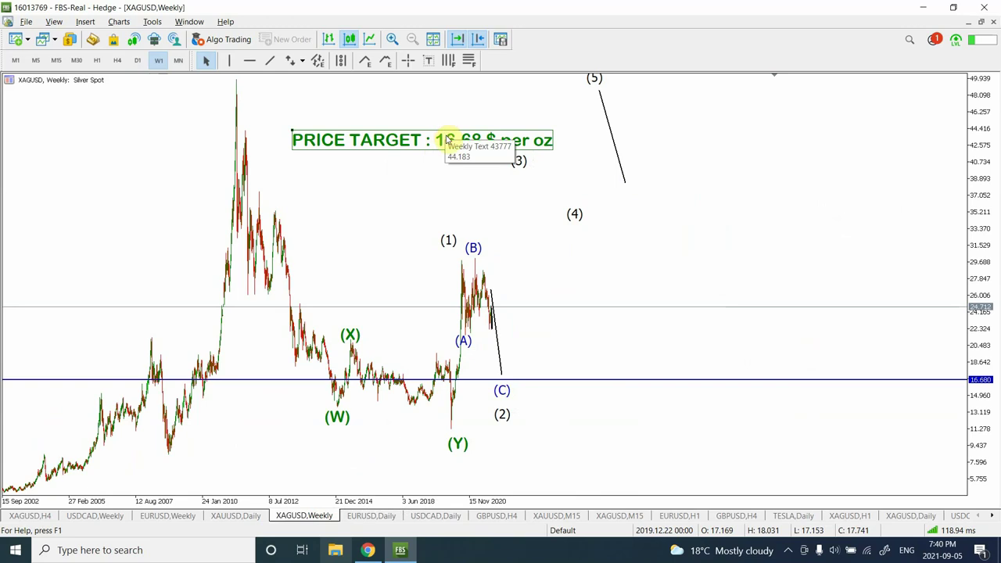
key("Delete")
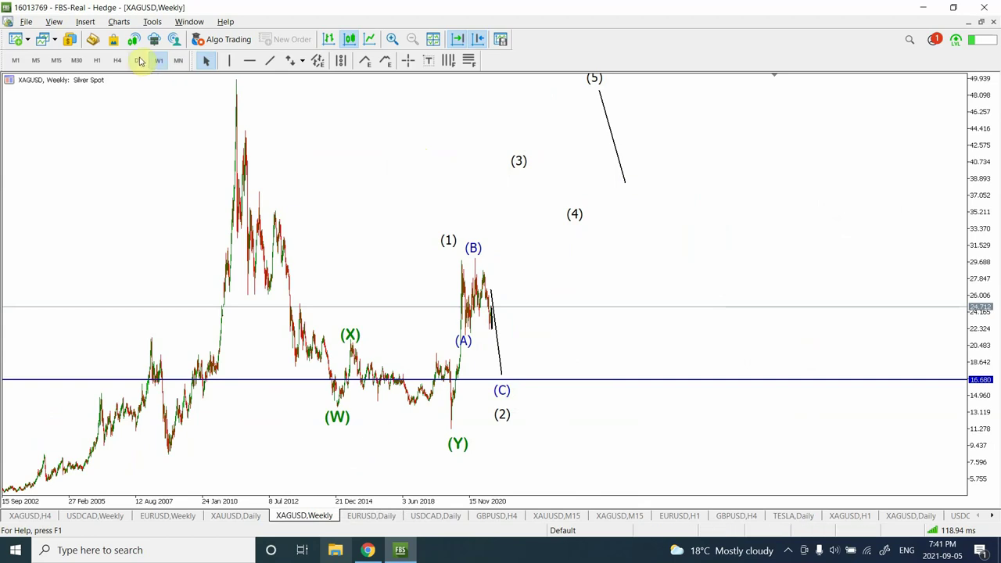
Step: Compare the silver projection on the daily and weekly timeframes with the gold daily chart
left_click(140, 61)
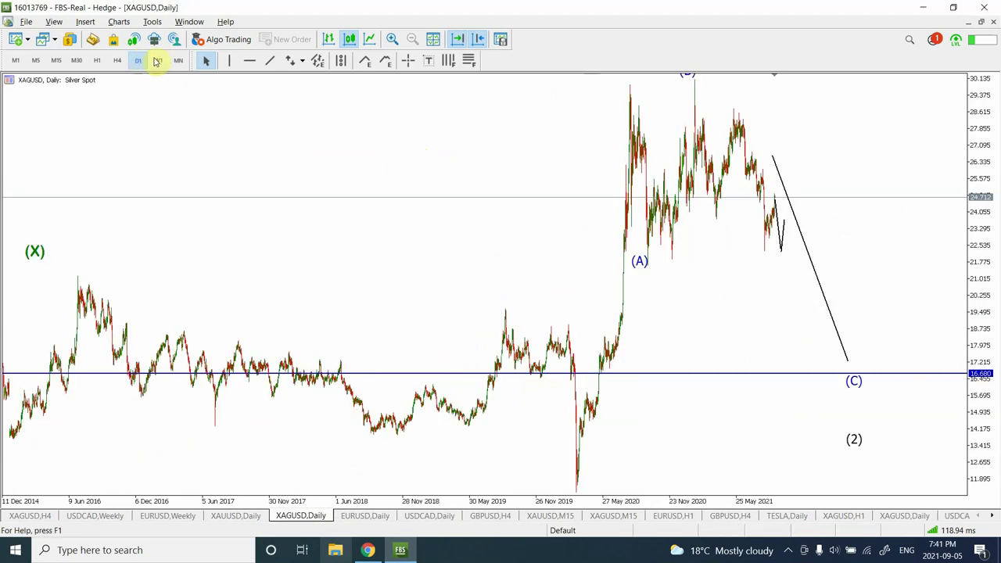
left_click(158, 61)
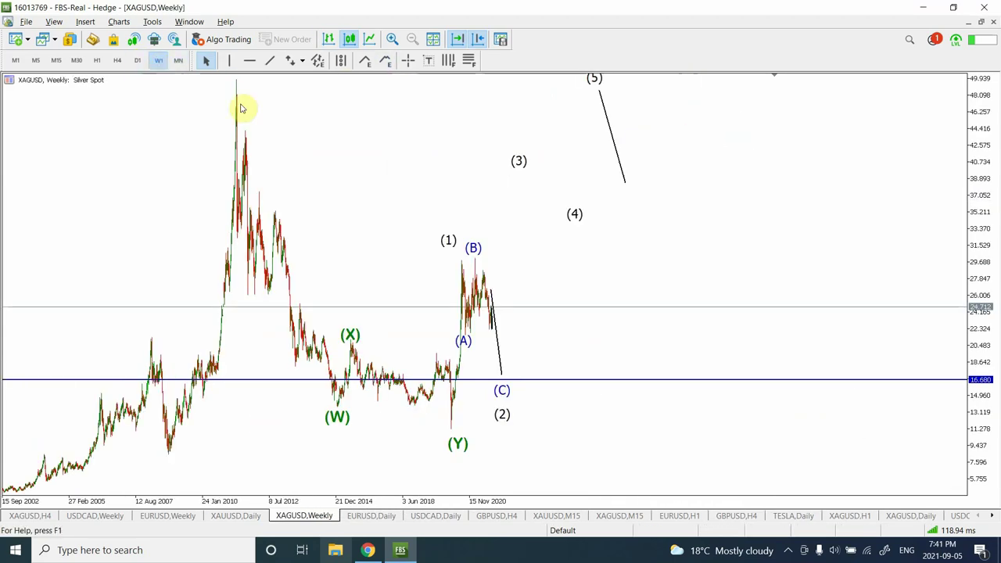
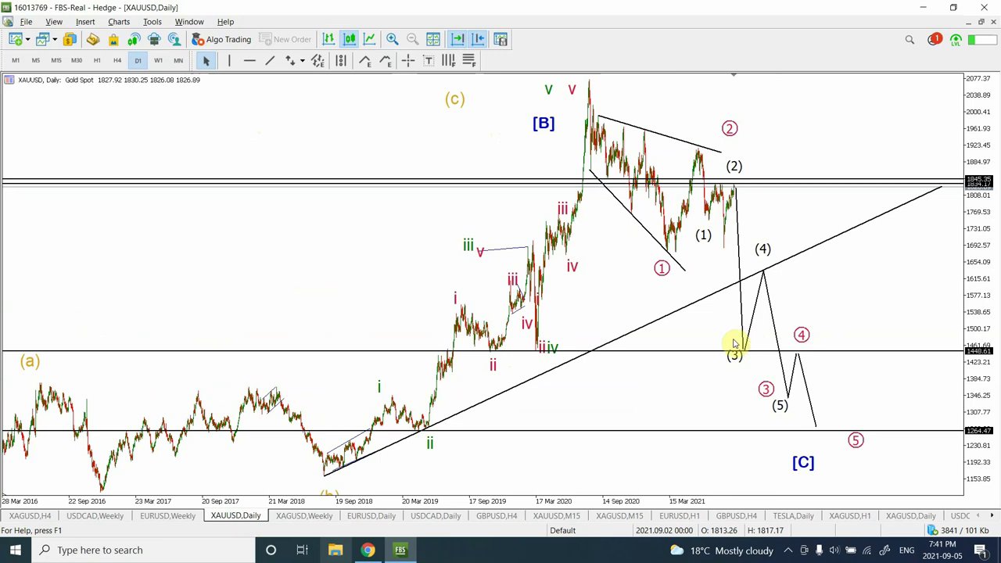
left_click(311, 517)
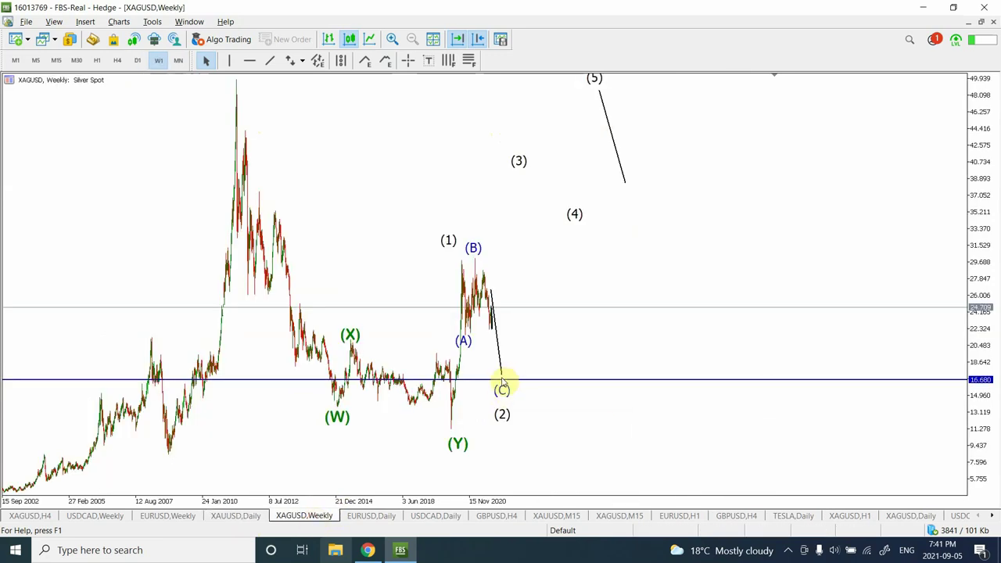
left_click(239, 516)
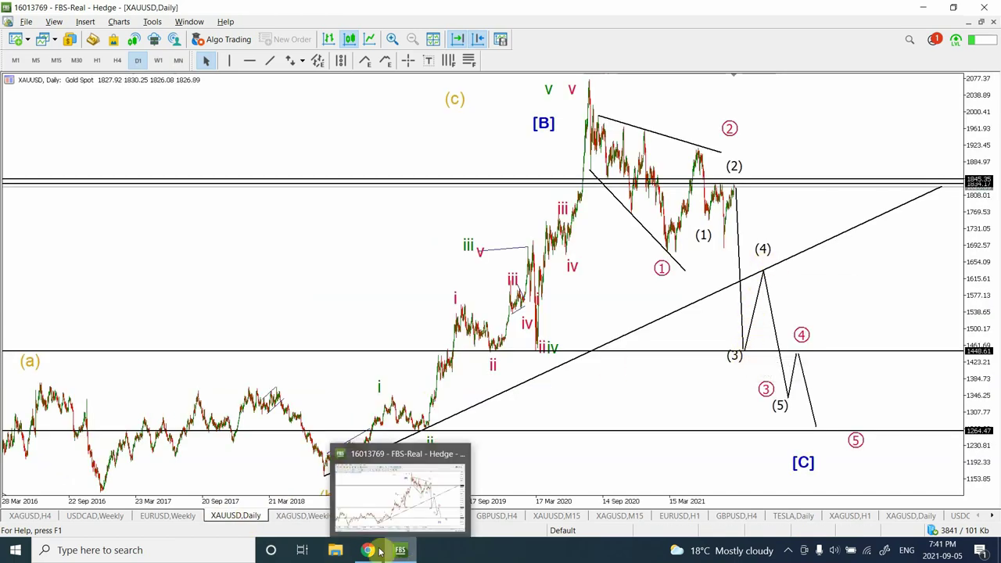
Step: Draw trendlines on the silver weekly chart from the 16.680 line up to about 49 and back down to about 40
left_click(304, 516)
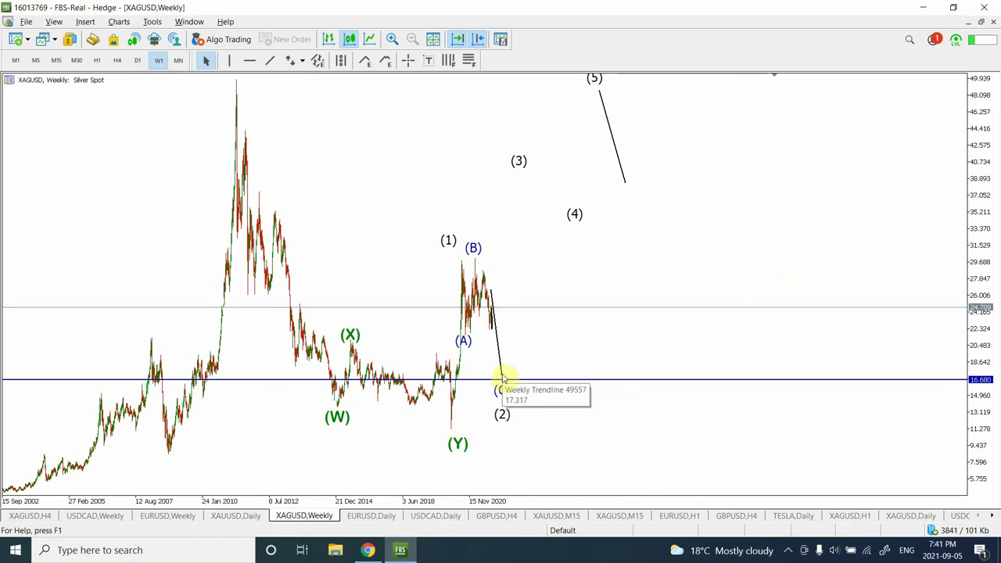
left_click(270, 61)
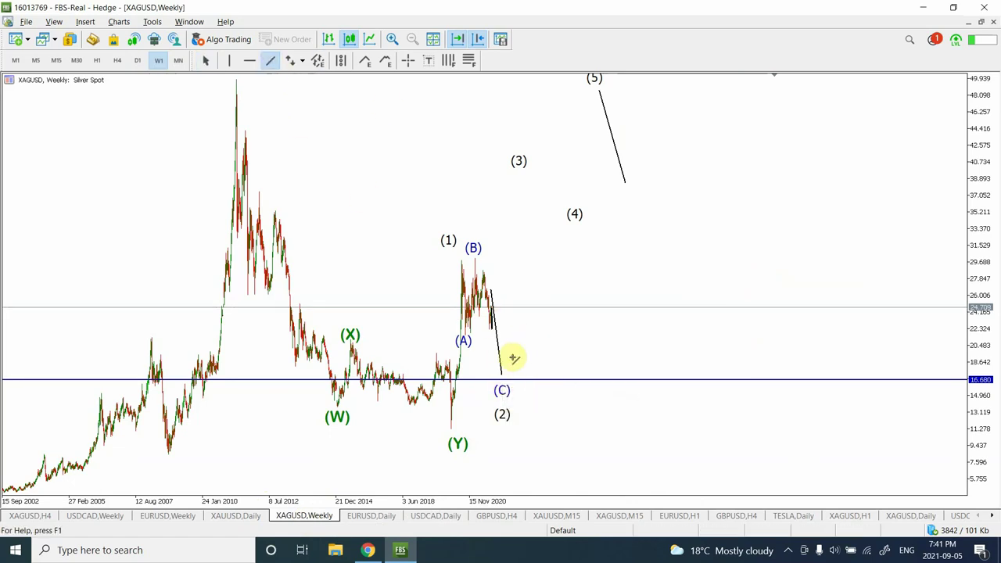
left_click_drag(503, 377, 519, 84)
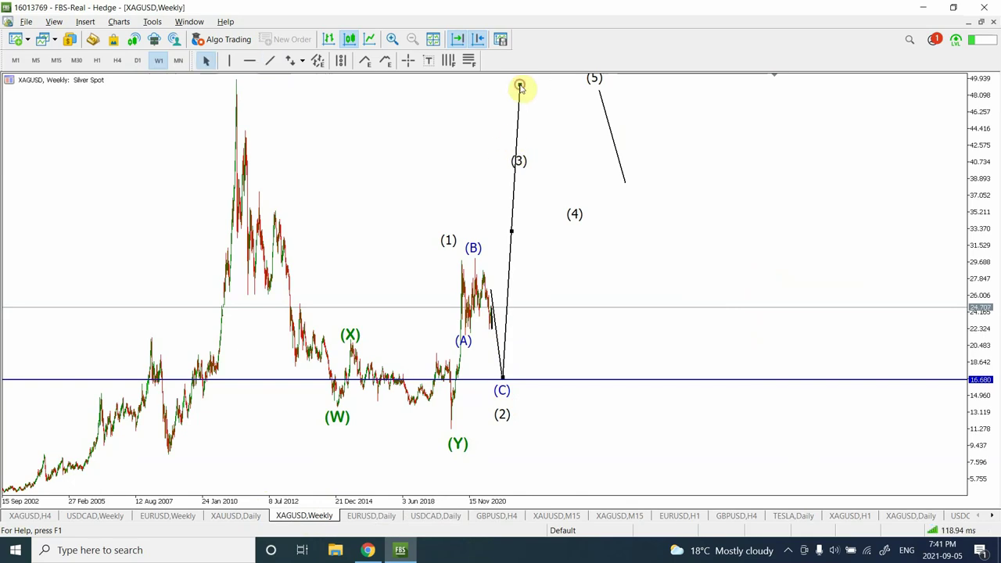
left_click(270, 61)
left_click_drag(522, 84, 564, 165)
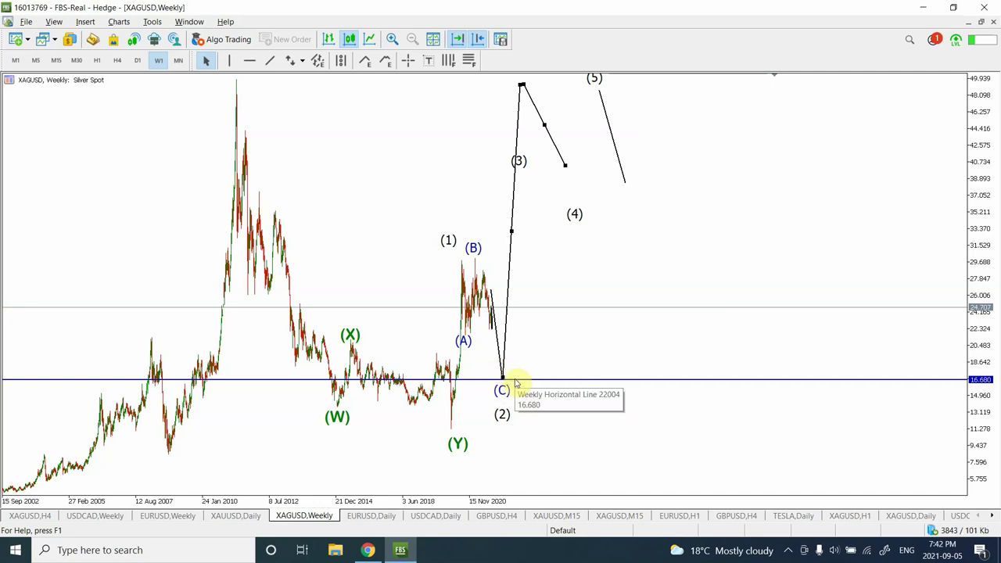
Step: Review silver on the daily, H4, M15 and H1 timeframes, and open the EURUSD daily chart
left_click(136, 62)
left_click(117, 61)
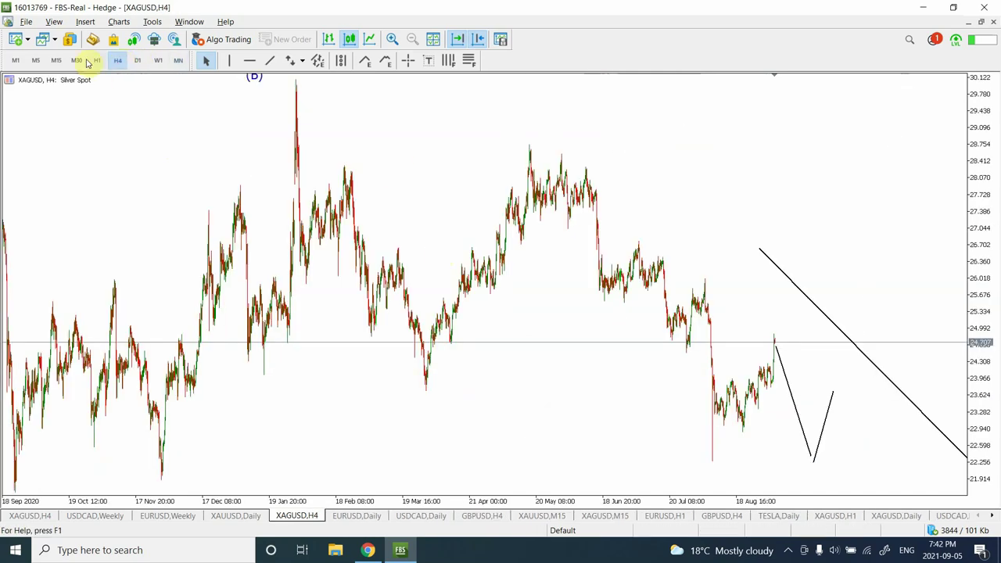
left_click(56, 61)
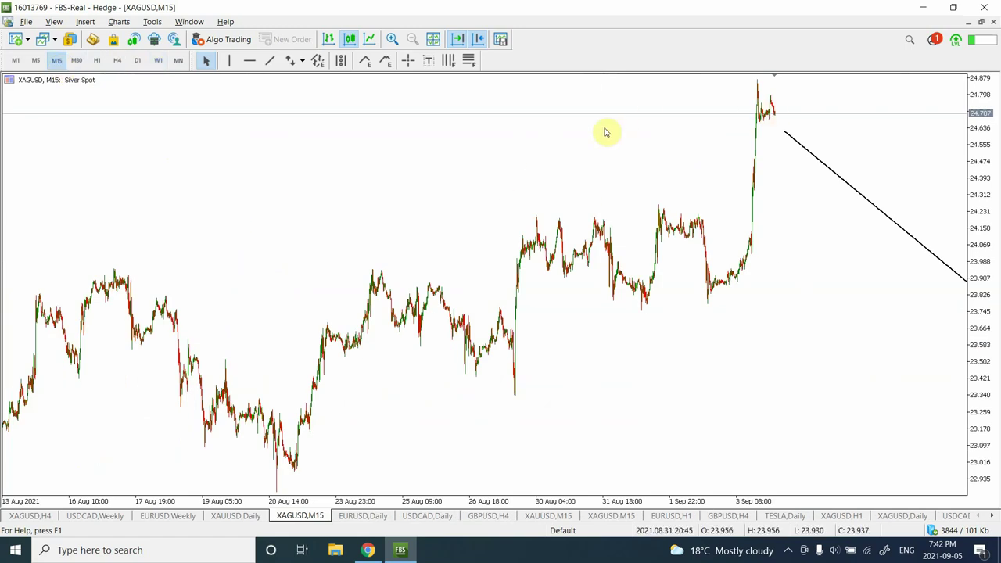
left_click(98, 61)
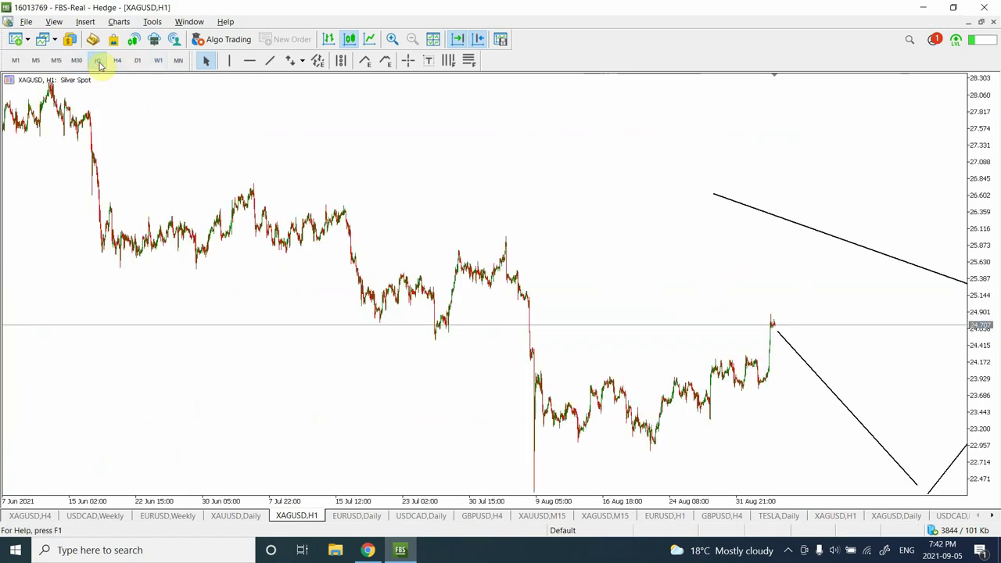
left_click(358, 517)
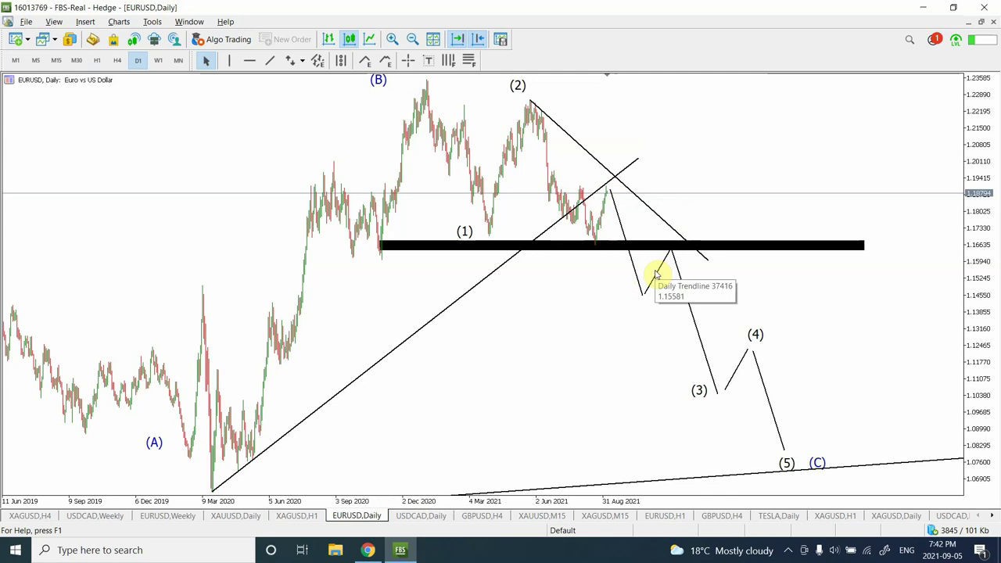
Step: Reshape the first swing of the EURUSD daily projection into a steeper drop to about 1.146 and a shorter rebound to the thick support bar
left_click(640, 291)
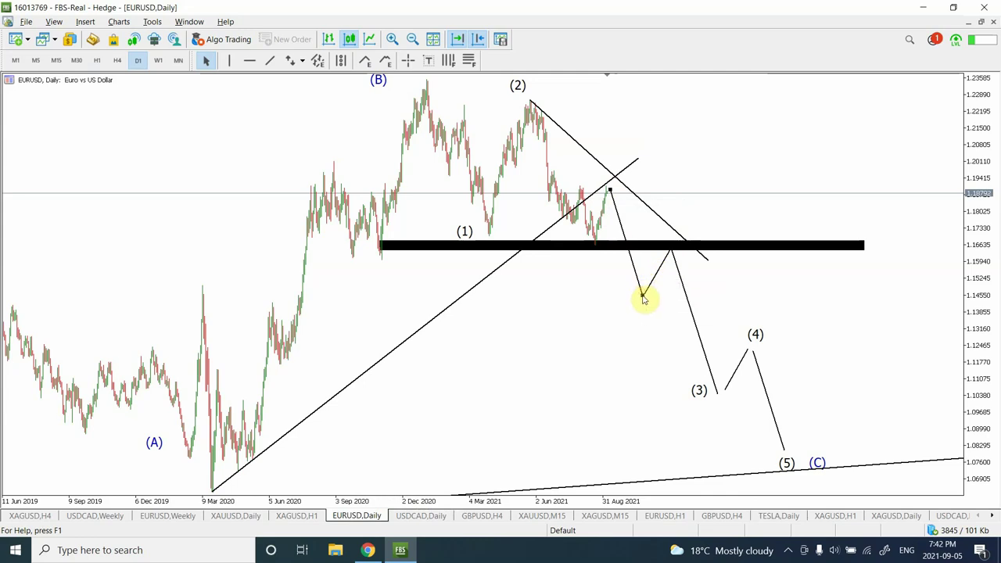
left_click_drag(642, 298, 634, 350)
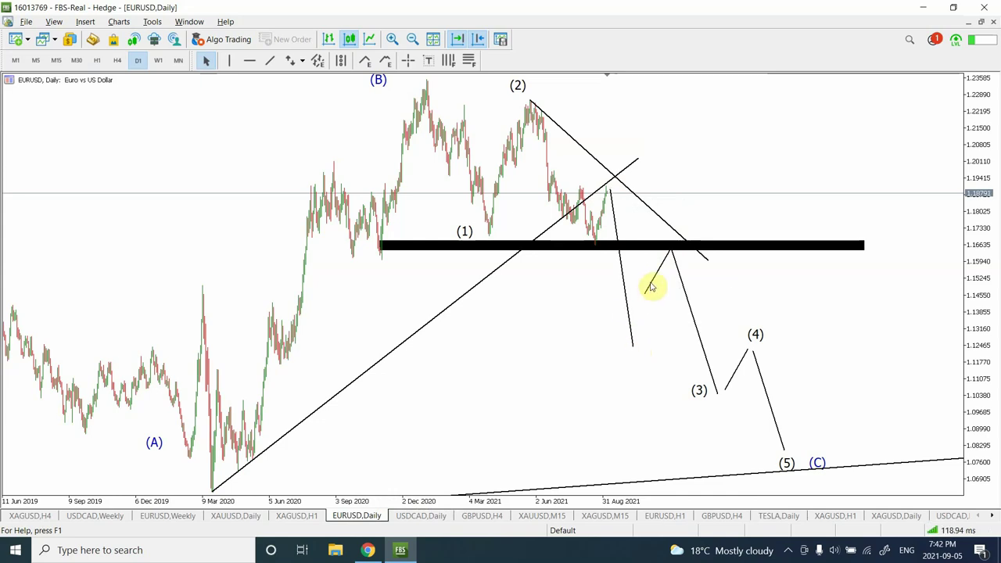
left_click(627, 292)
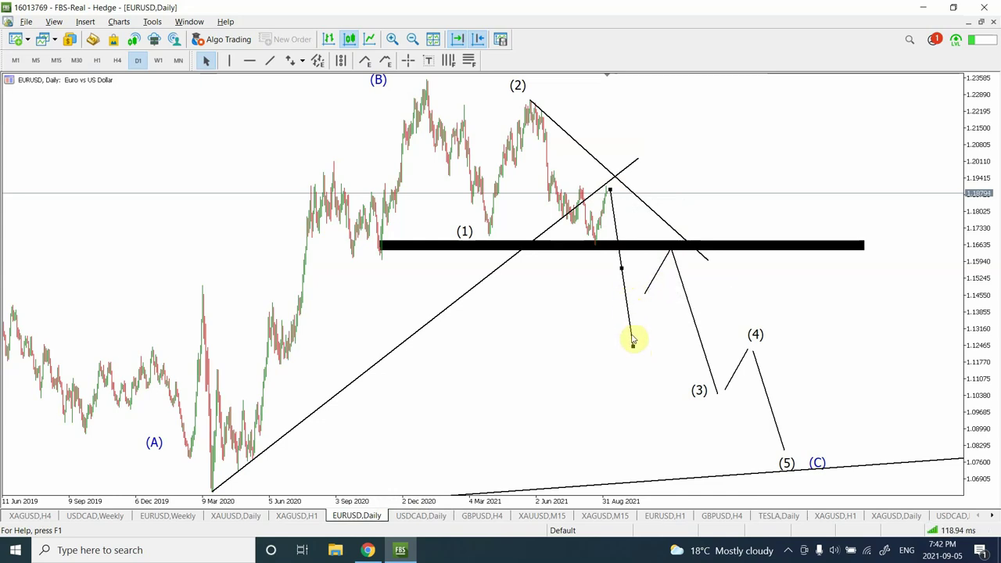
left_click_drag(632, 345, 624, 288)
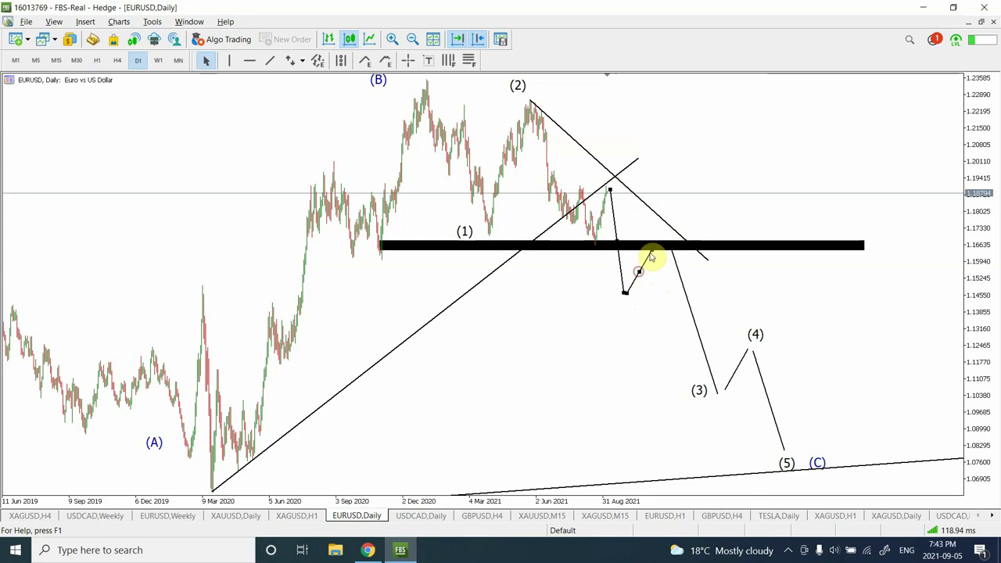
left_click_drag(651, 255, 636, 258)
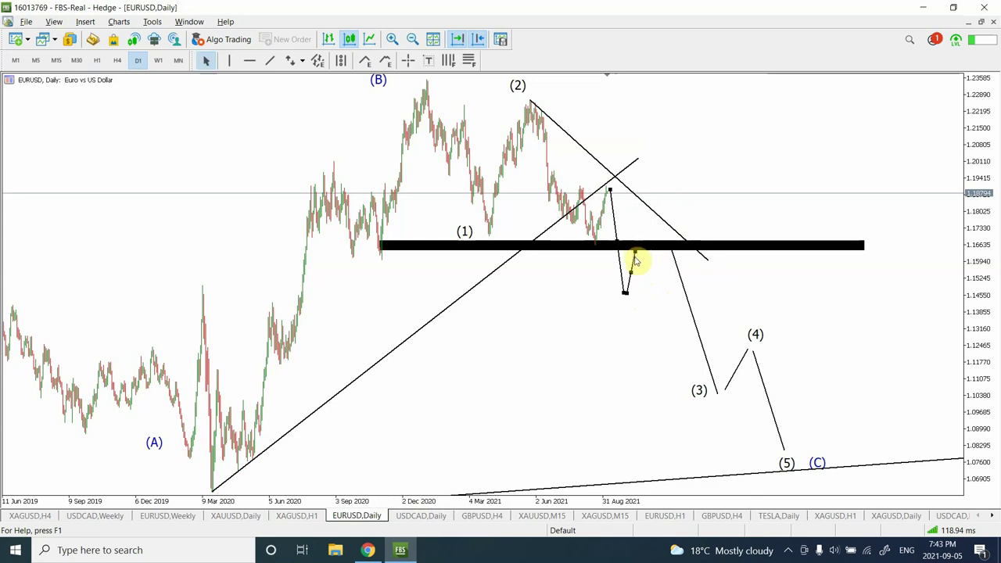
left_click(621, 262)
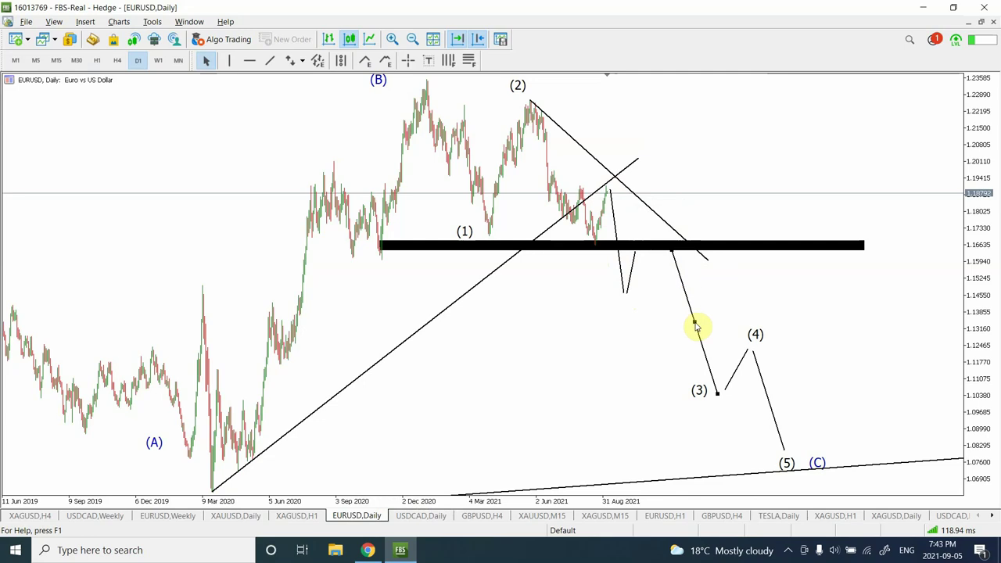
Step: Shift the wave (3) decline to start at the rebound's end and finish near 1.105, and lower the preceding projected low to about 1.137
left_click_drag(694, 321, 660, 328)
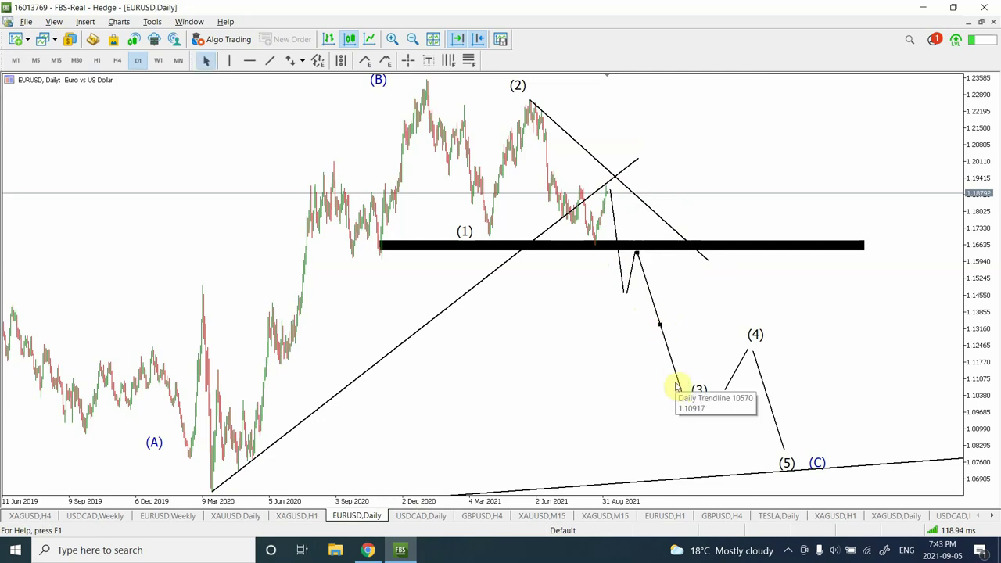
left_click_drag(681, 397, 676, 396)
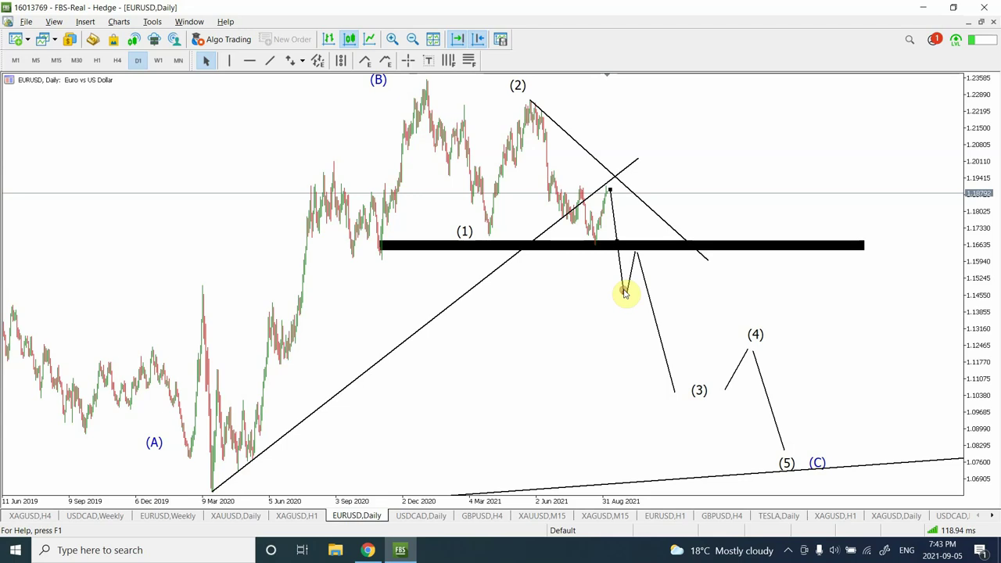
left_click_drag(624, 292, 626, 318)
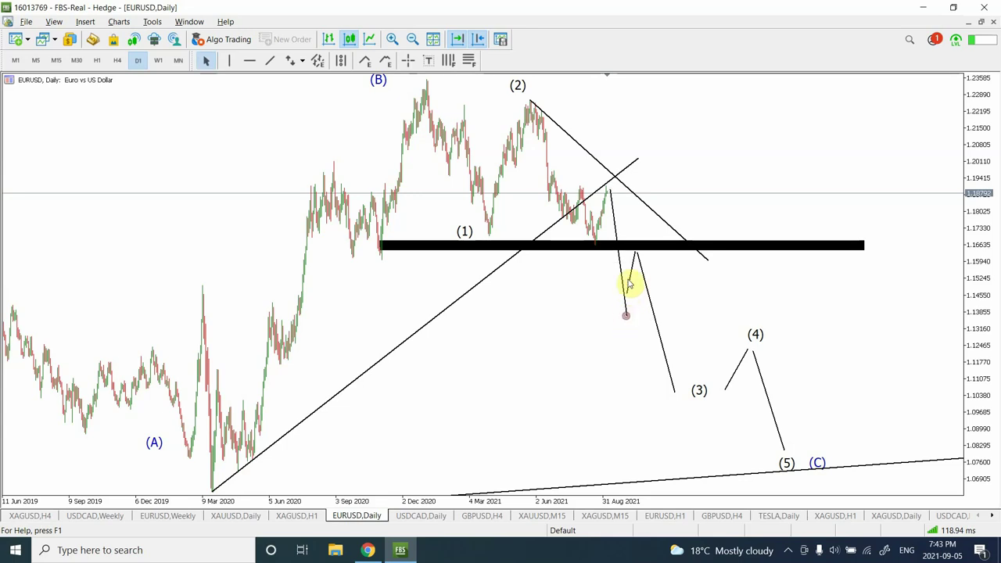
double_click(628, 281)
left_click_drag(626, 293, 628, 312)
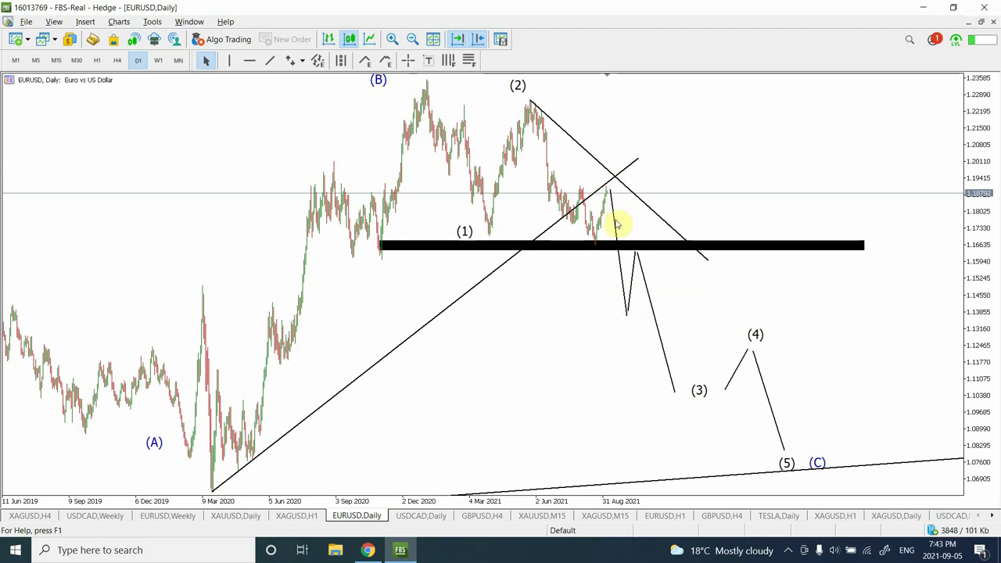
Step: Check the USDCAD daily chart, and on GBPUSD H4 lower the C label and start the down projection at about 1.386
left_click(431, 517)
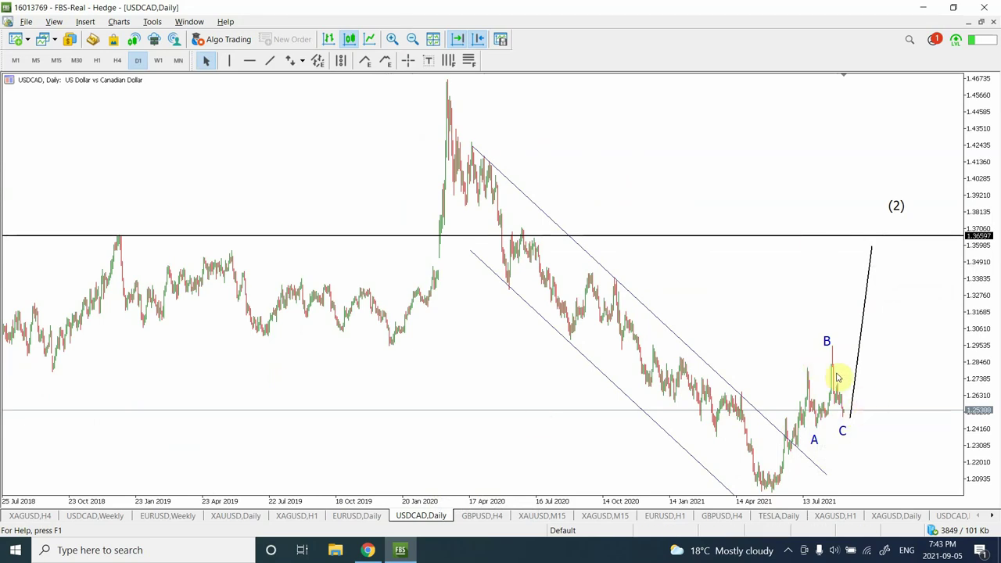
left_click(473, 518)
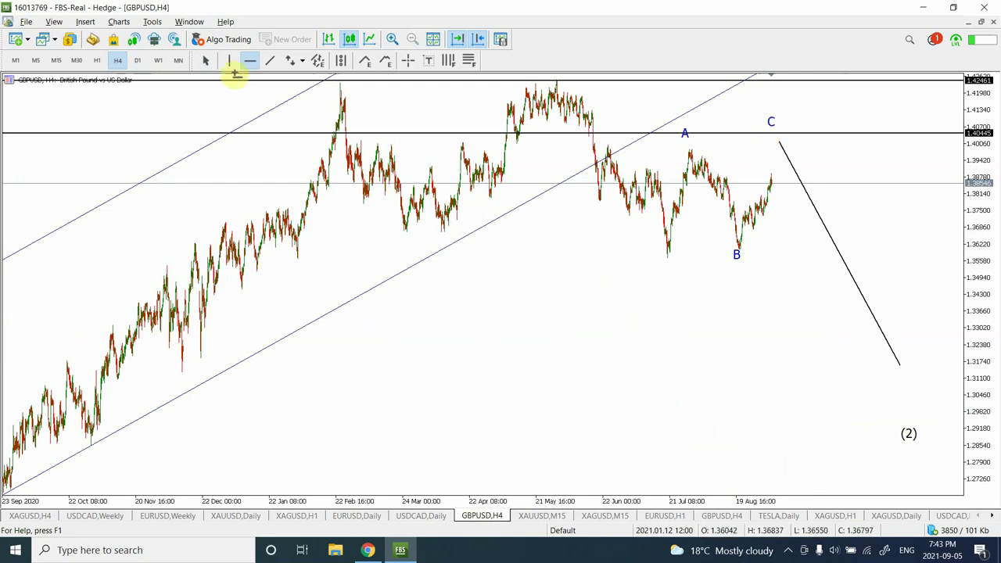
left_click(209, 62)
left_click(772, 120)
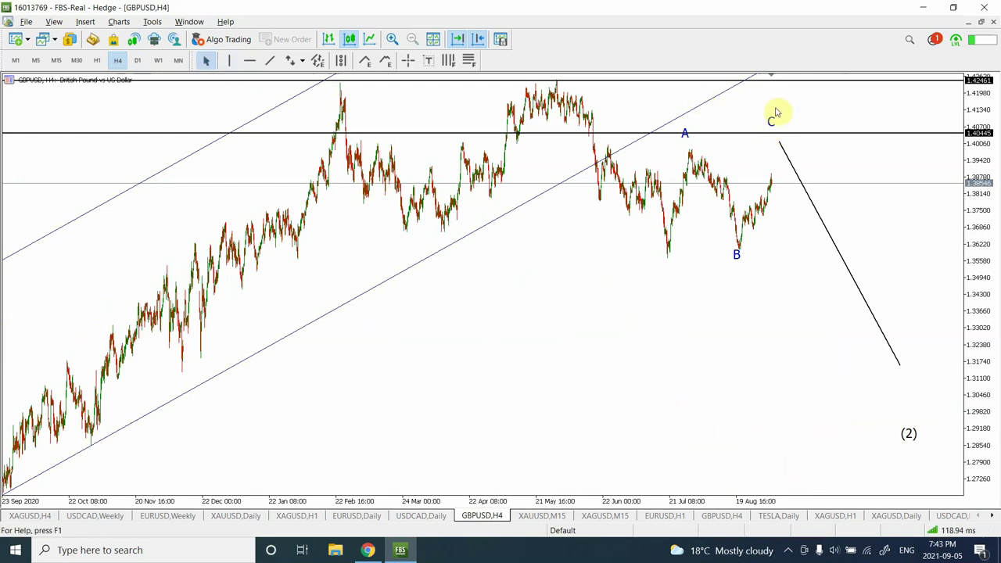
left_click_drag(772, 132, 773, 150)
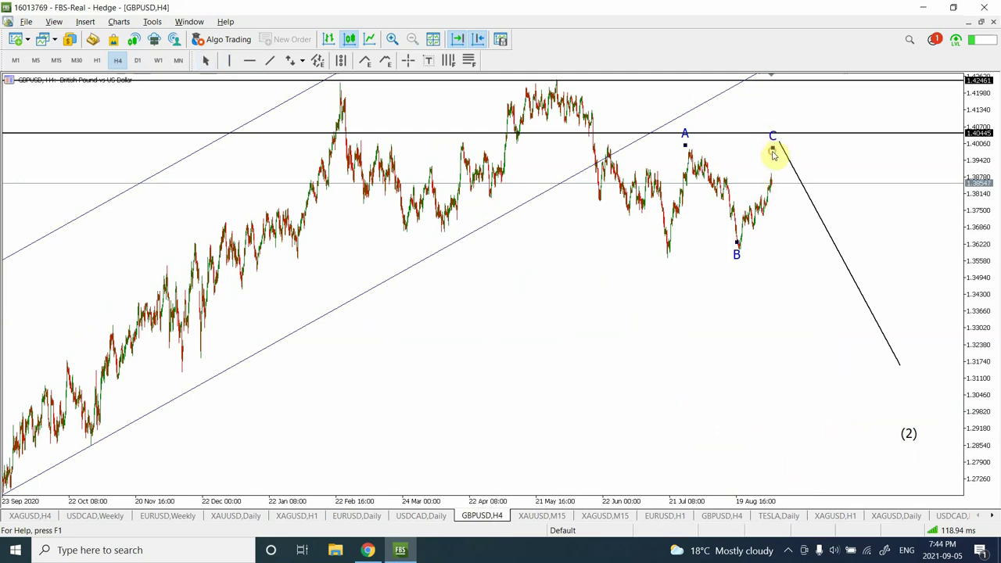
left_click_drag(771, 152, 770, 155)
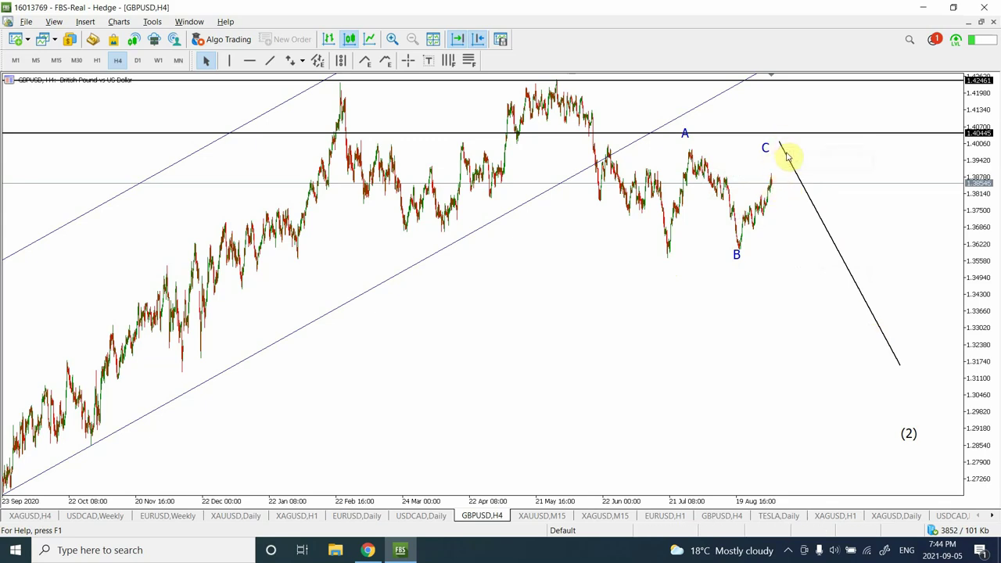
left_click_drag(778, 145, 777, 180)
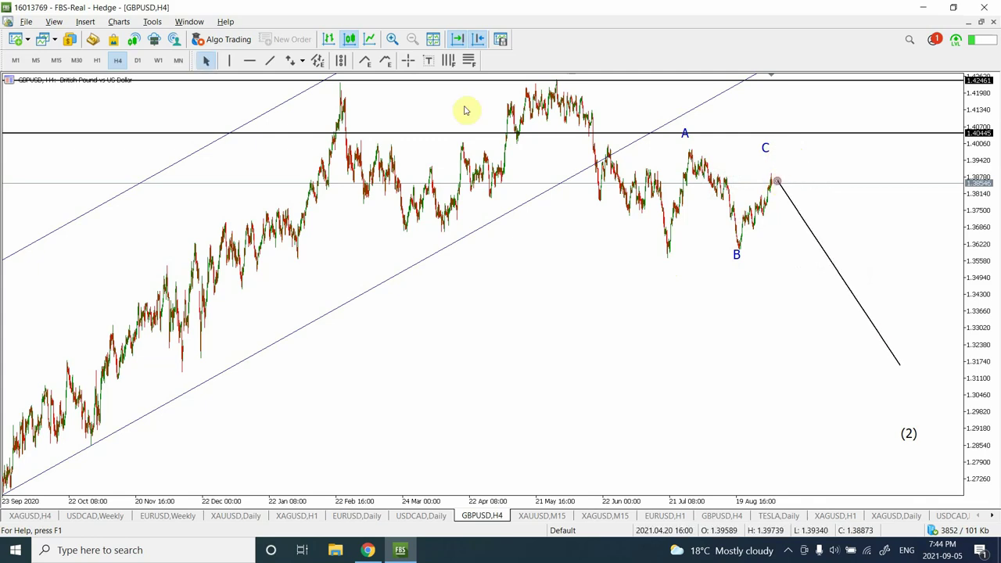
Step: Show GBPUSD on H1 and place a horizontal line at 1.38178, at the small low before the latest rally
left_click(99, 61)
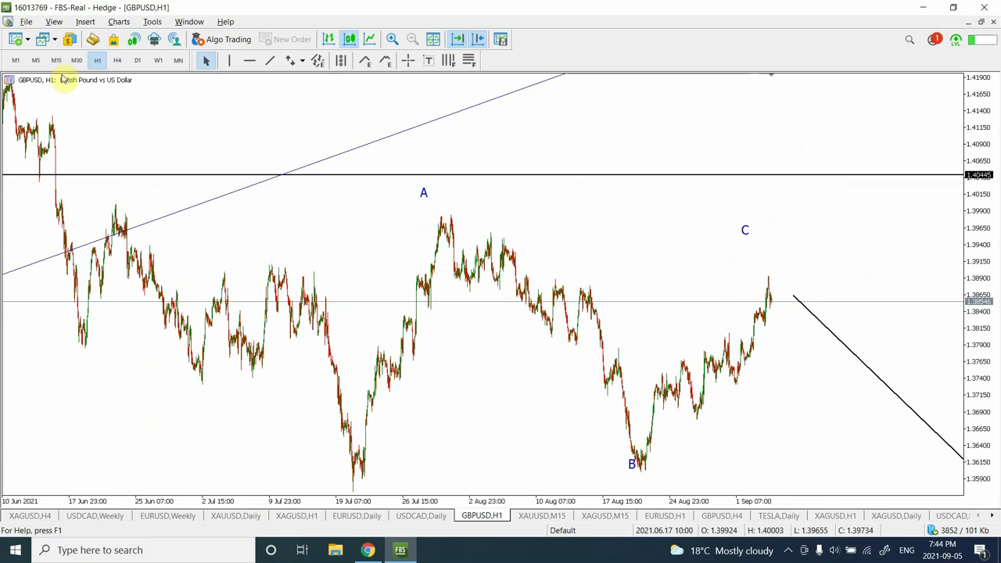
left_click(391, 41)
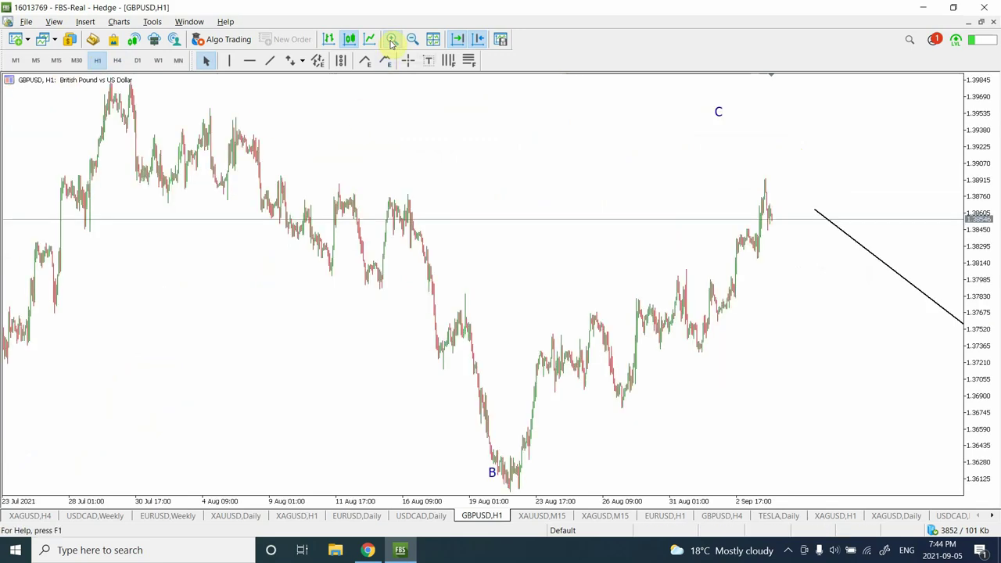
left_click(250, 61)
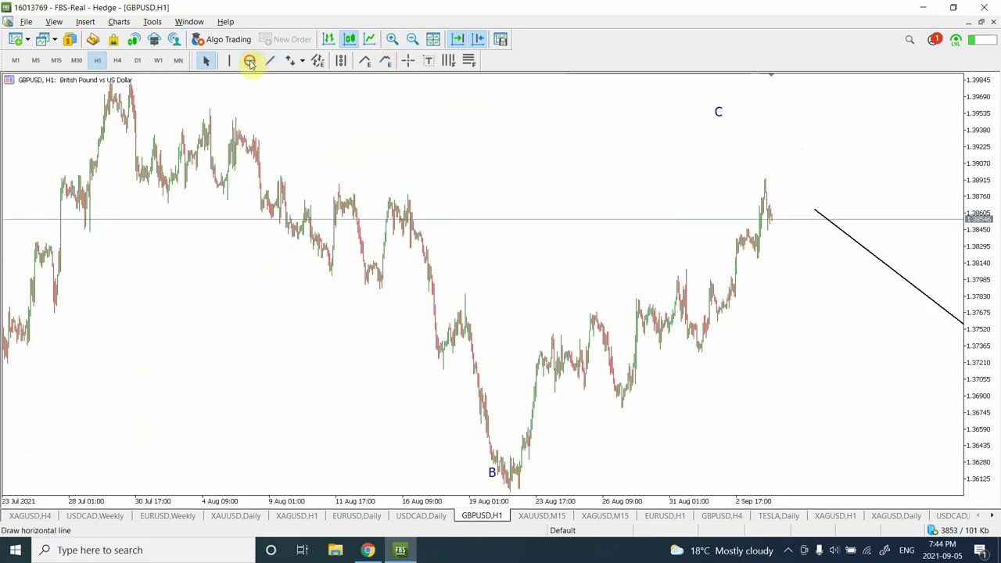
left_click_drag(688, 192, 692, 233)
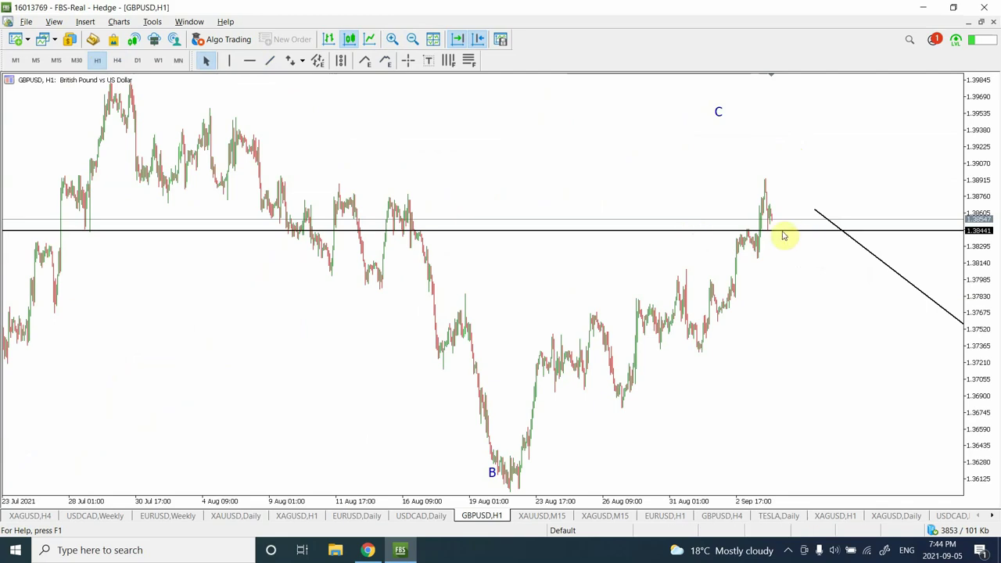
left_click_drag(782, 233, 791, 263)
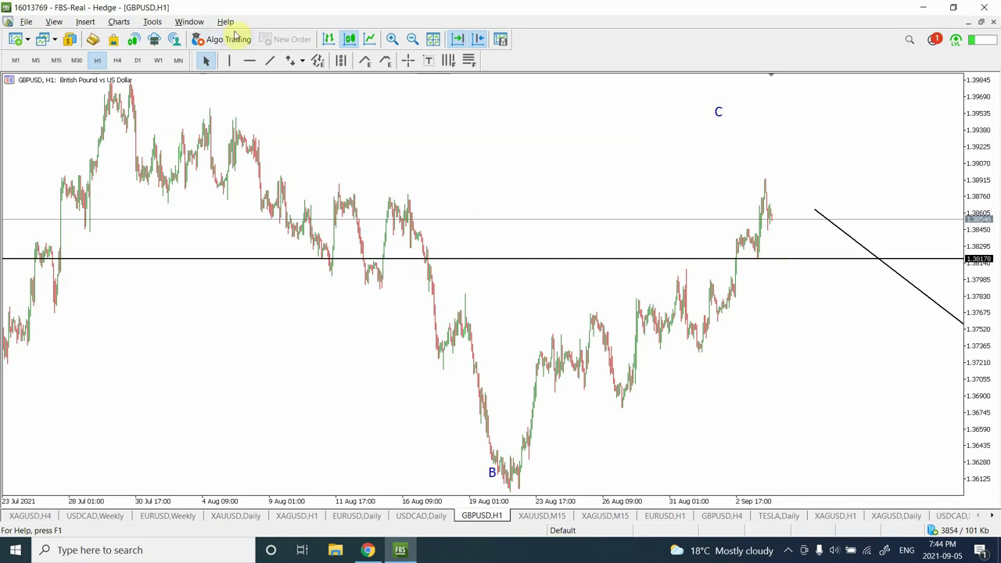
Step: Draw a rising trendline from the wave B low at about 1.360 under the higher lows to about 1.386, and select the horizontal line
left_click(270, 61)
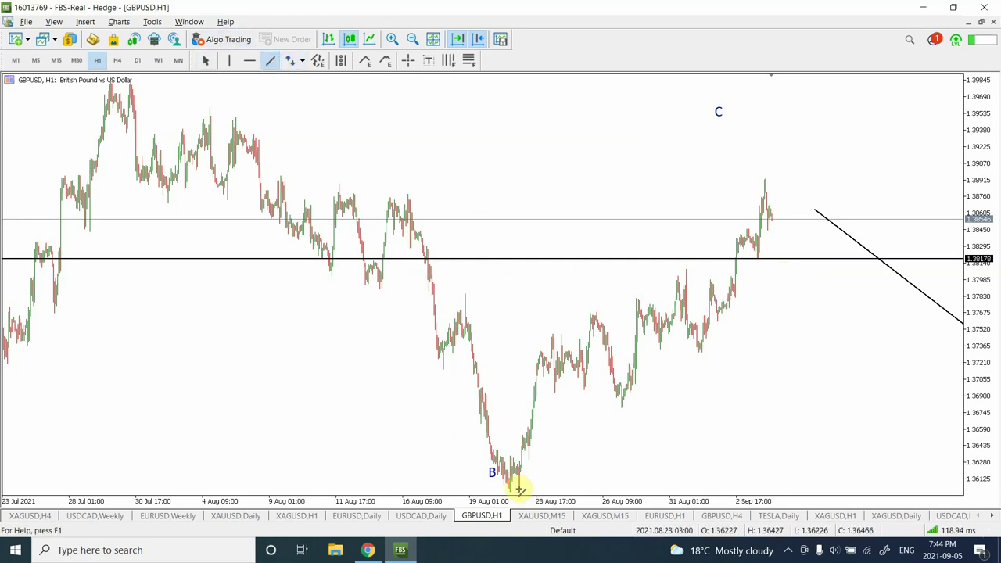
mouse_move(518, 488)
left_mouse_down()
mouse_move(714, 313)
mouse_move(871, 220)
left_mouse_up()
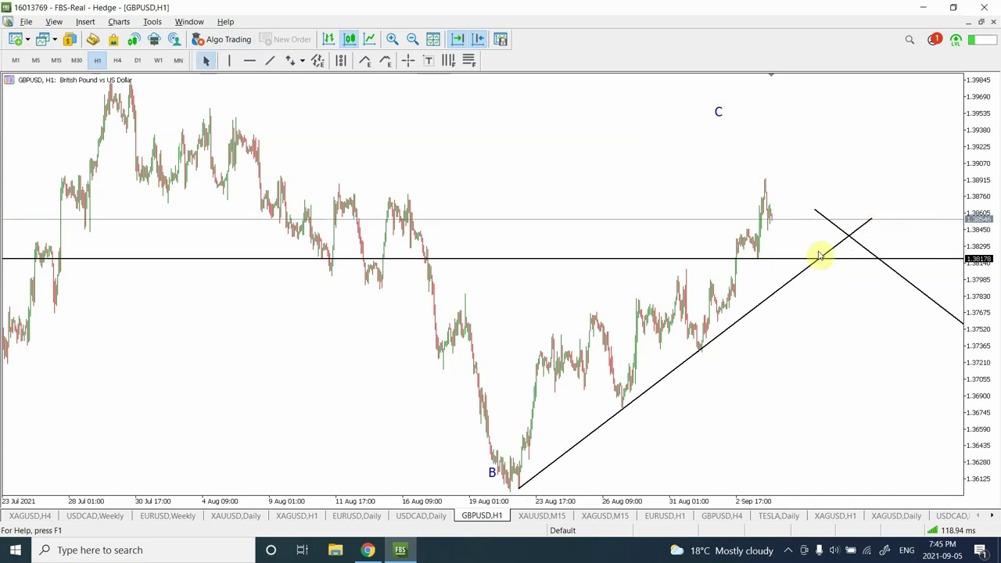
double_click(783, 259)
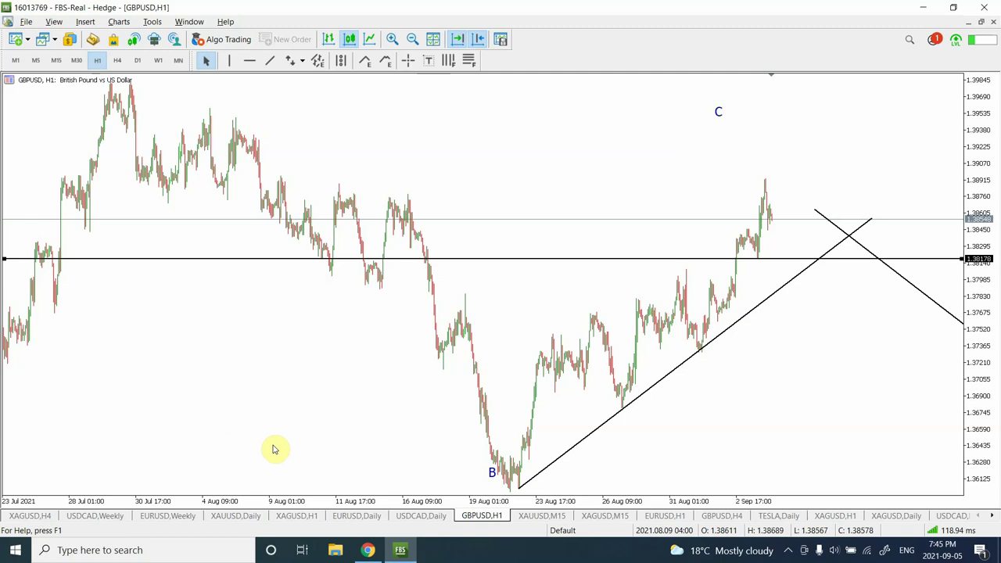
Step: Review gold on the daily and M15 timeframes, and silver on H1
left_click(236, 516)
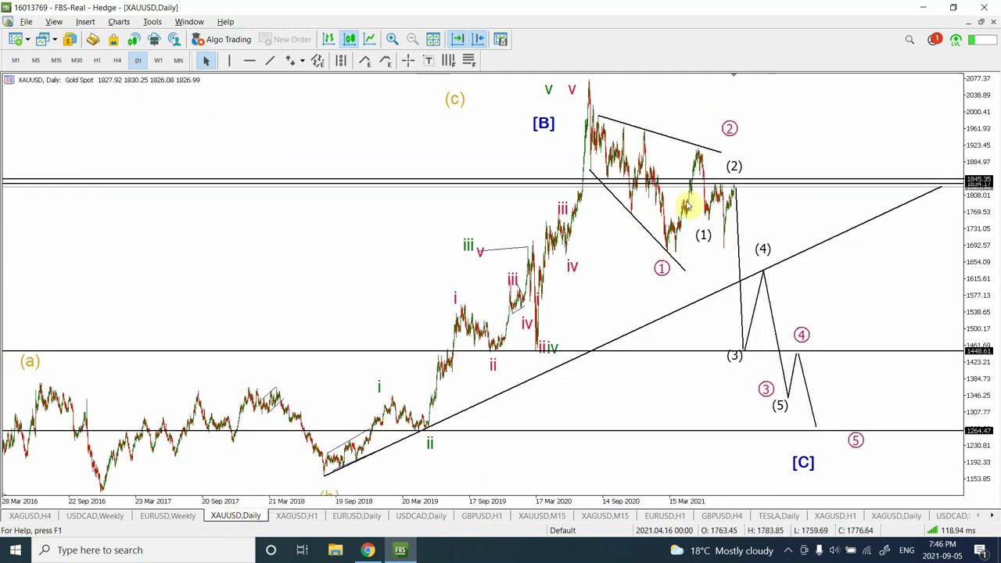
left_click(56, 61)
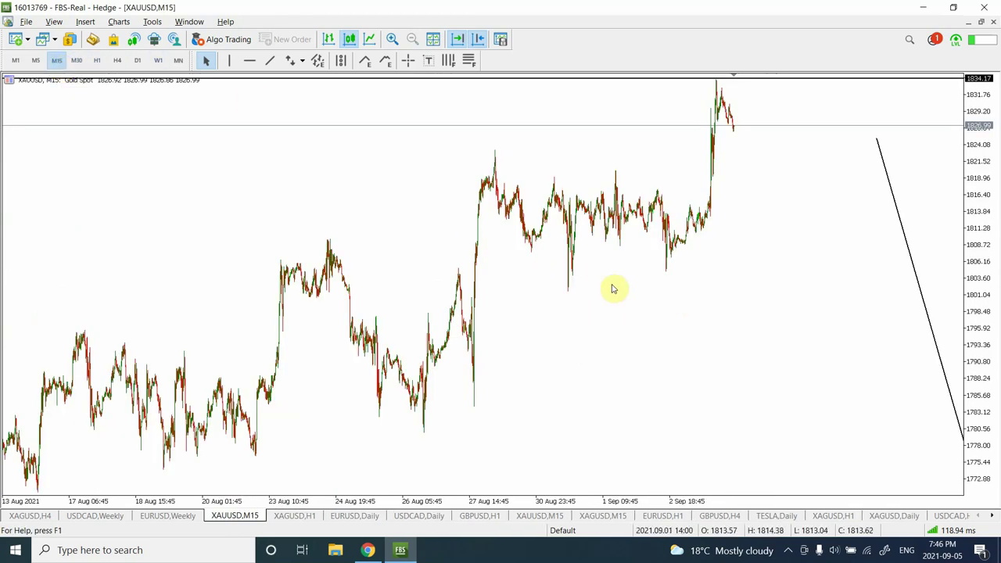
left_click(295, 516)
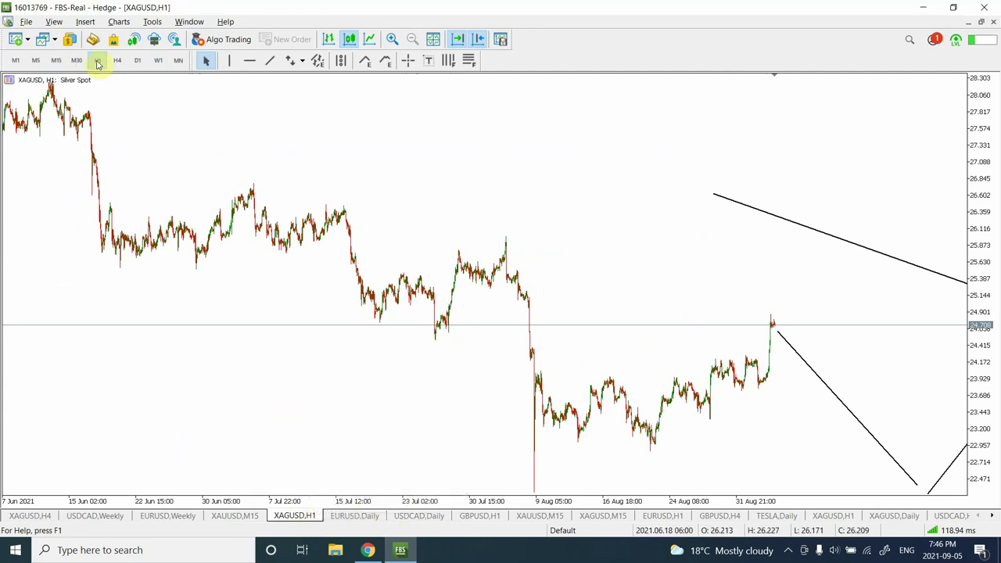
Step: Show silver on the daily timeframe and move the blue horizontal line at the wave (C) target to 16.452
left_click(135, 61)
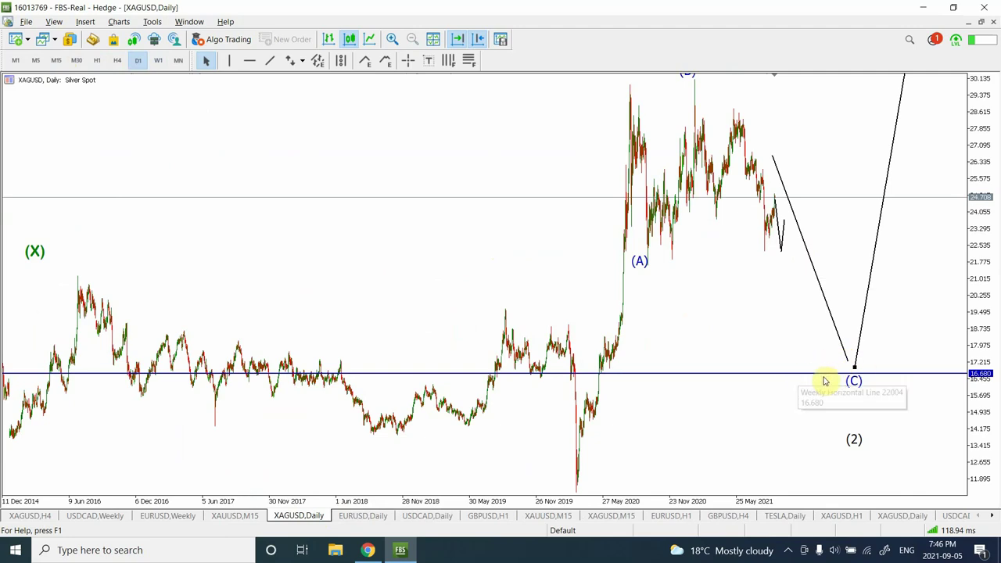
double_click(770, 374)
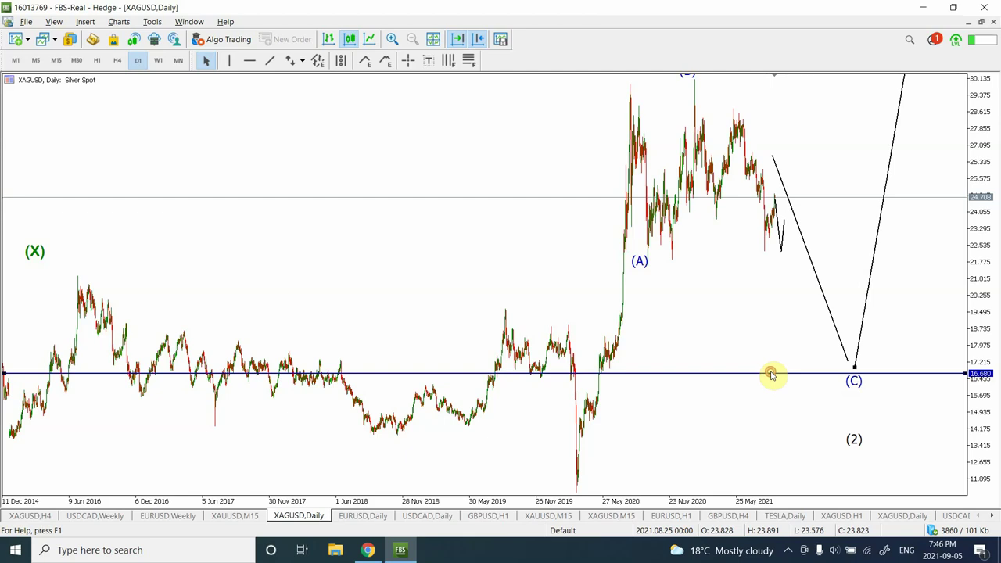
left_click_drag(770, 375, 775, 380)
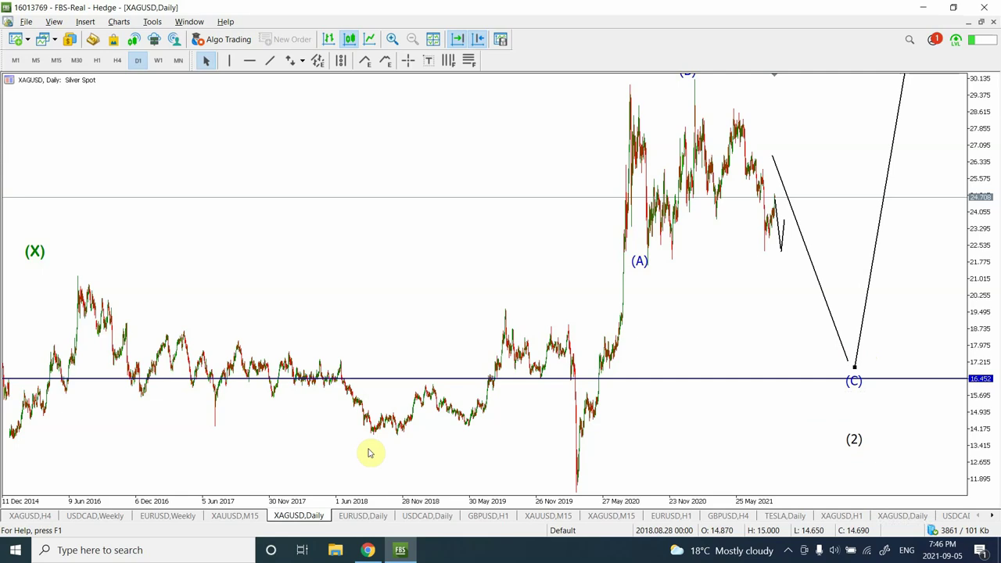
Step: Add a horizontal line at 1.19745 on the EURUSD daily chart, above the current price
left_click(363, 516)
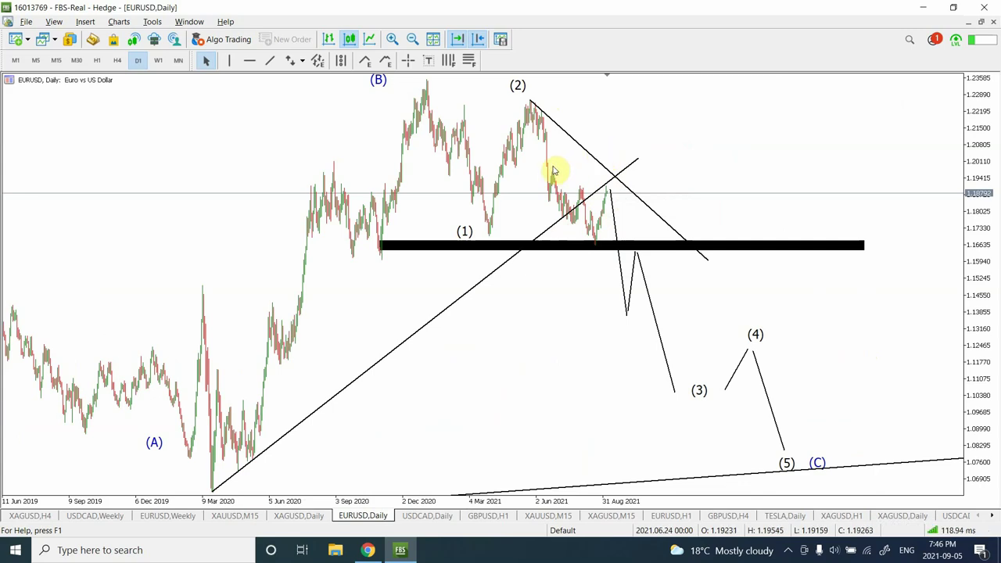
left_click(250, 60)
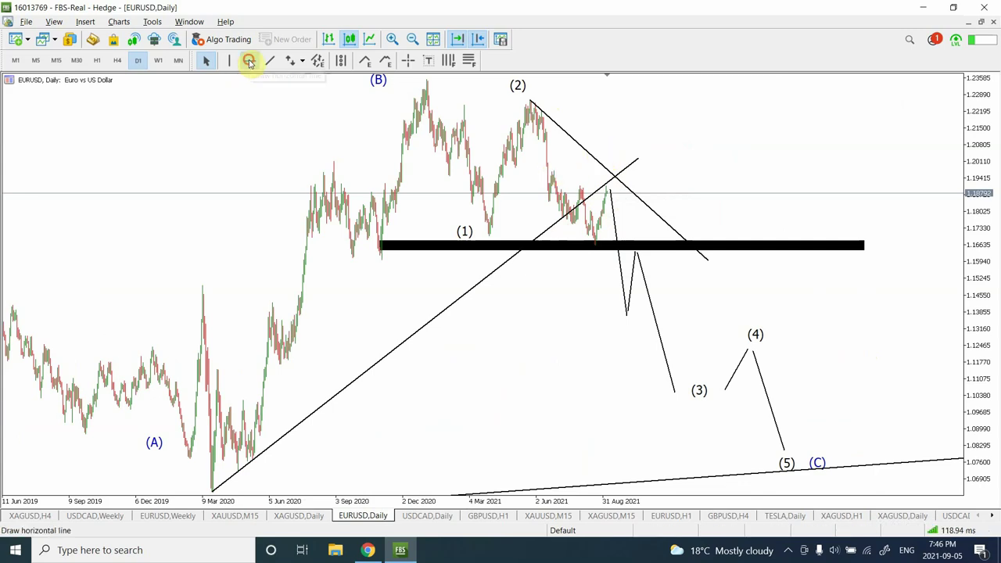
left_click(576, 168)
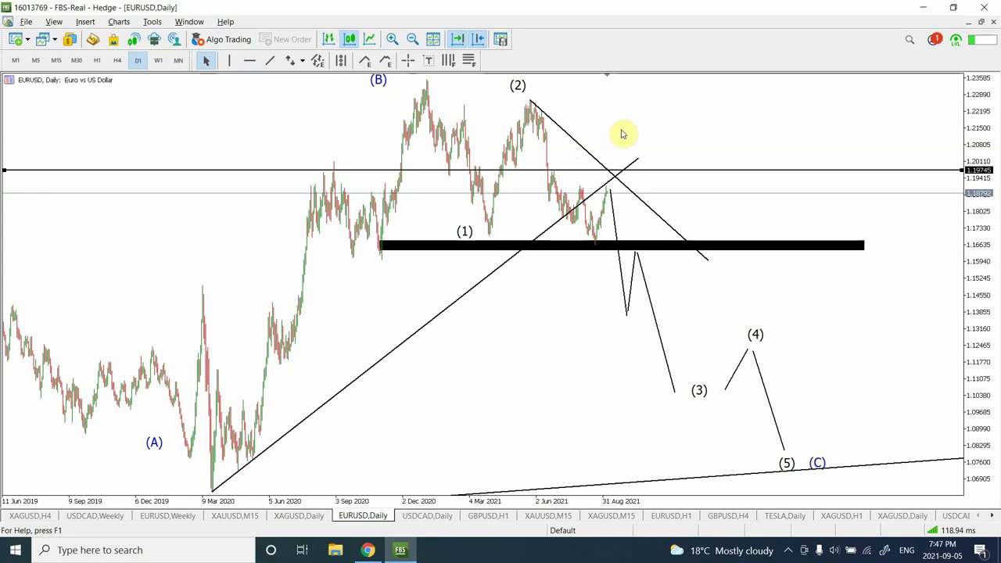
Step: Review the USDCAD daily chart, and compare the GBPUSD wave count and projection on the H1, H4 and daily timeframes
left_click(440, 516)
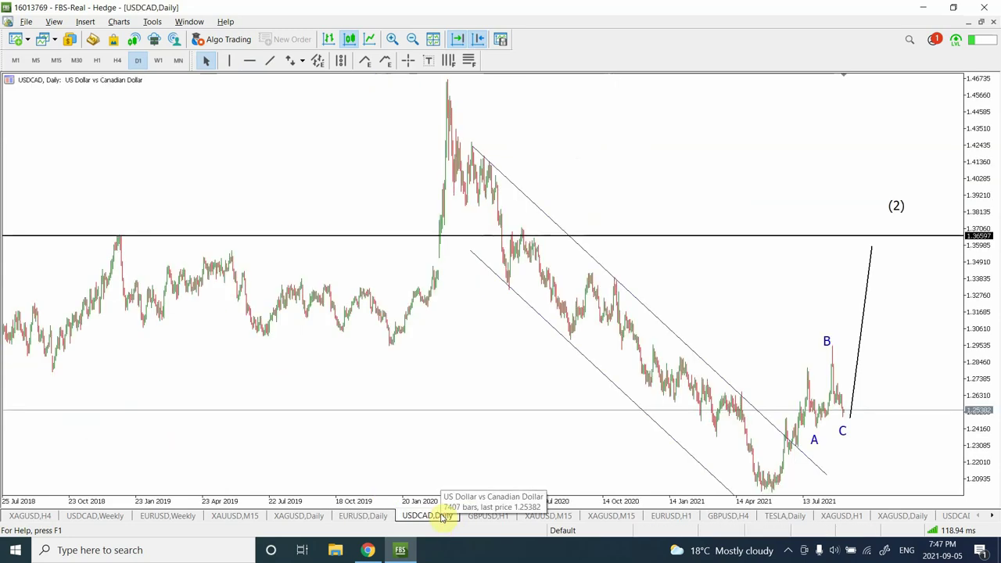
left_click(489, 516)
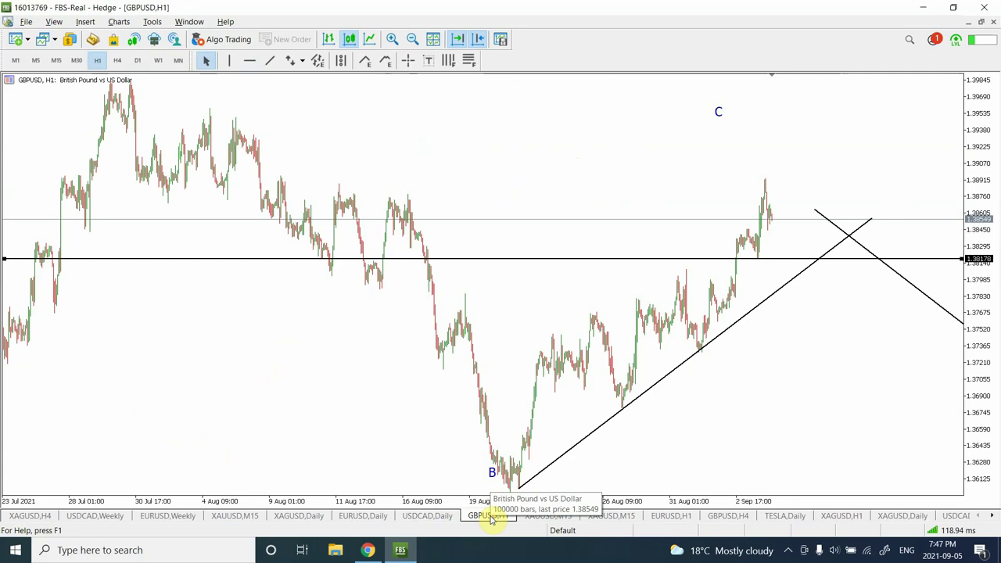
left_click(410, 40)
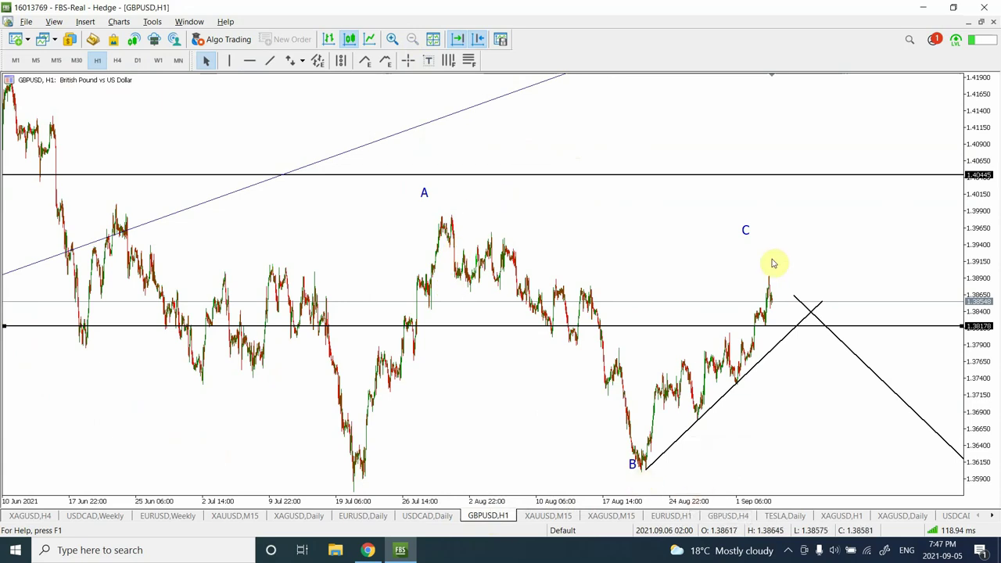
left_click(118, 60)
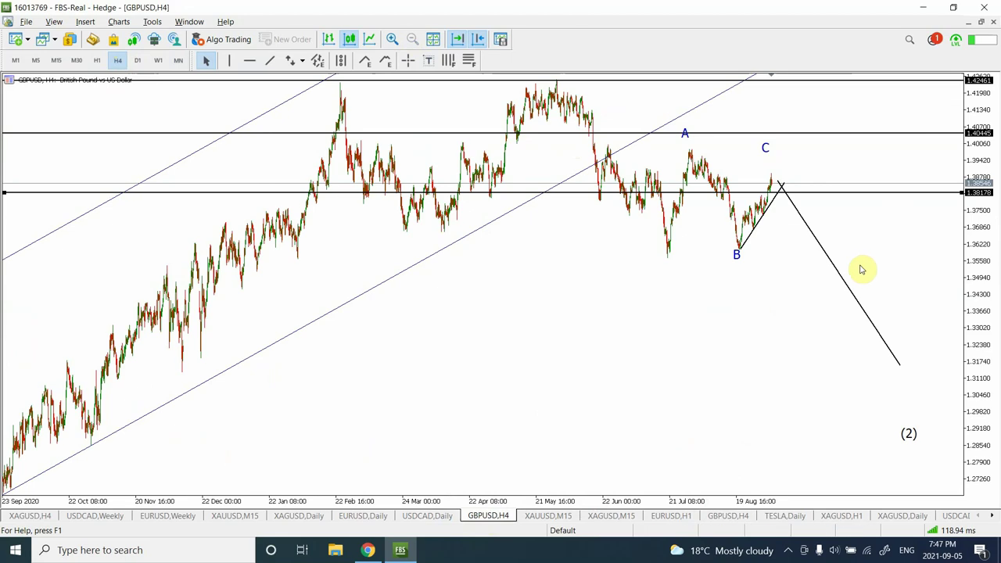
left_click(136, 61)
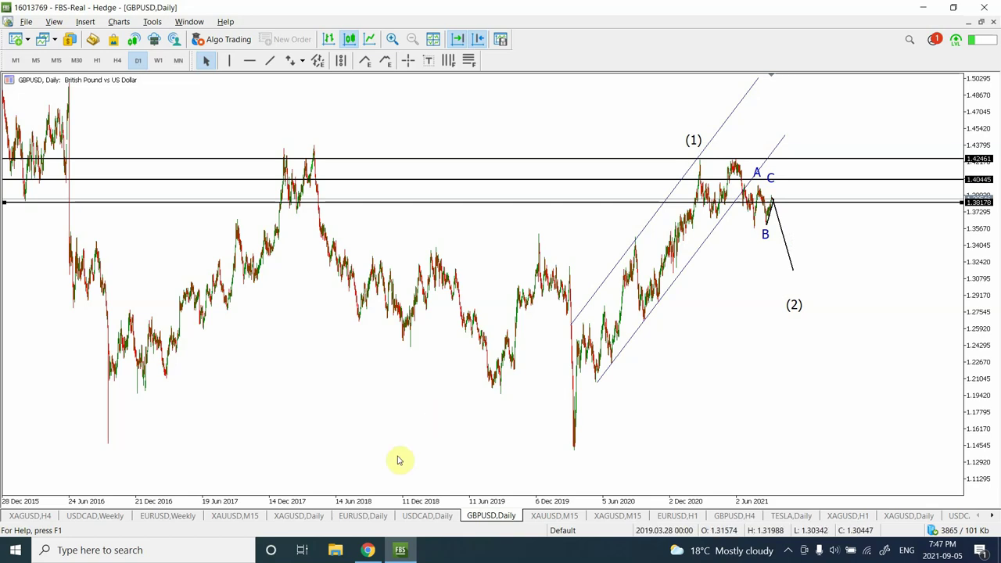
mouse_move(369, 543)
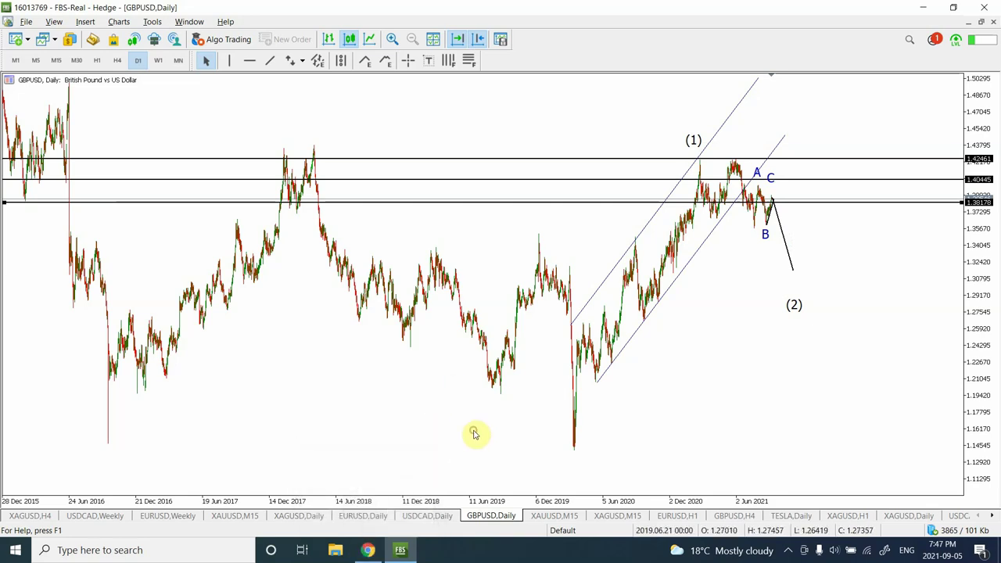